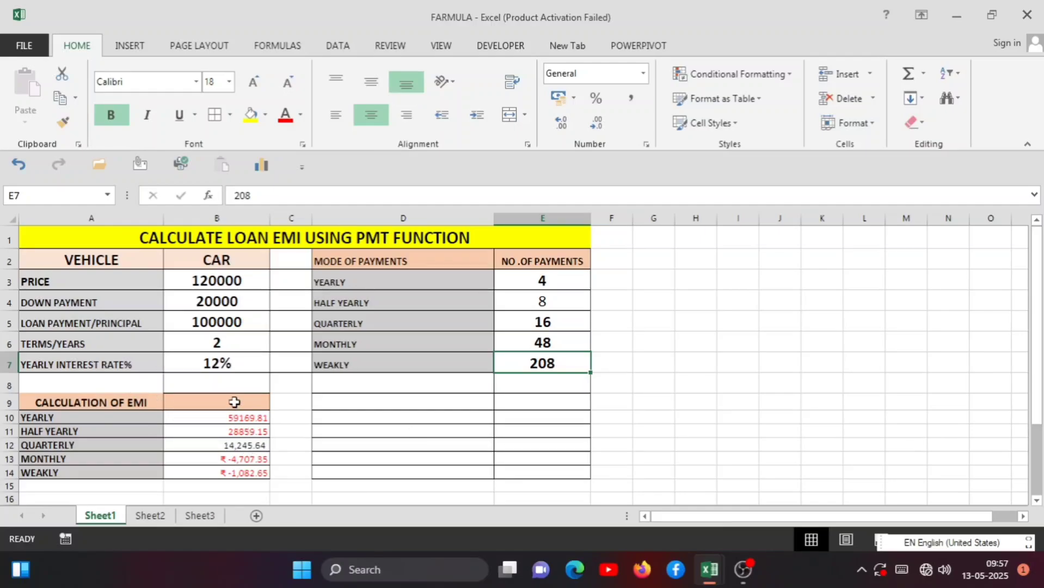
Step: Merge and center cells A8:C8 and enter the heading PMT FUNCTION in the merged cell
left_click(118, 387)
left_click_drag(118, 387, 287, 381)
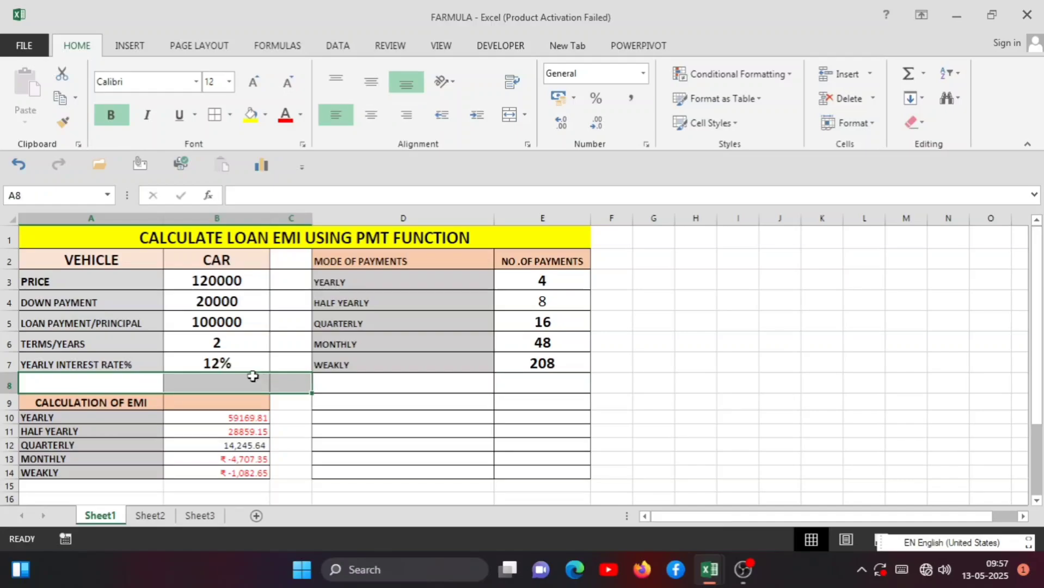
left_click(506, 119)
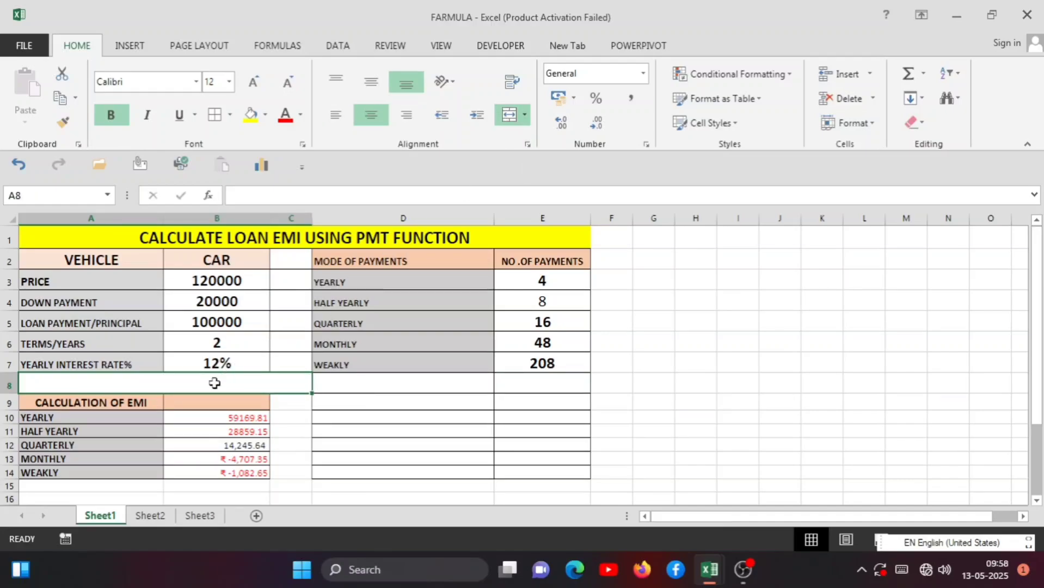
type("p")
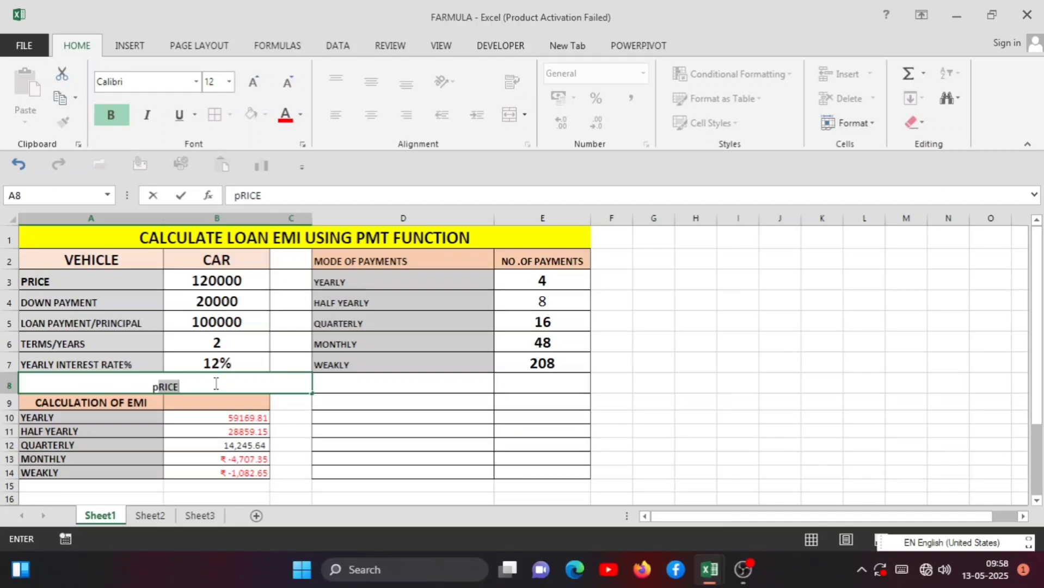
key("BackSpace")
type("PMT FUNCTION")
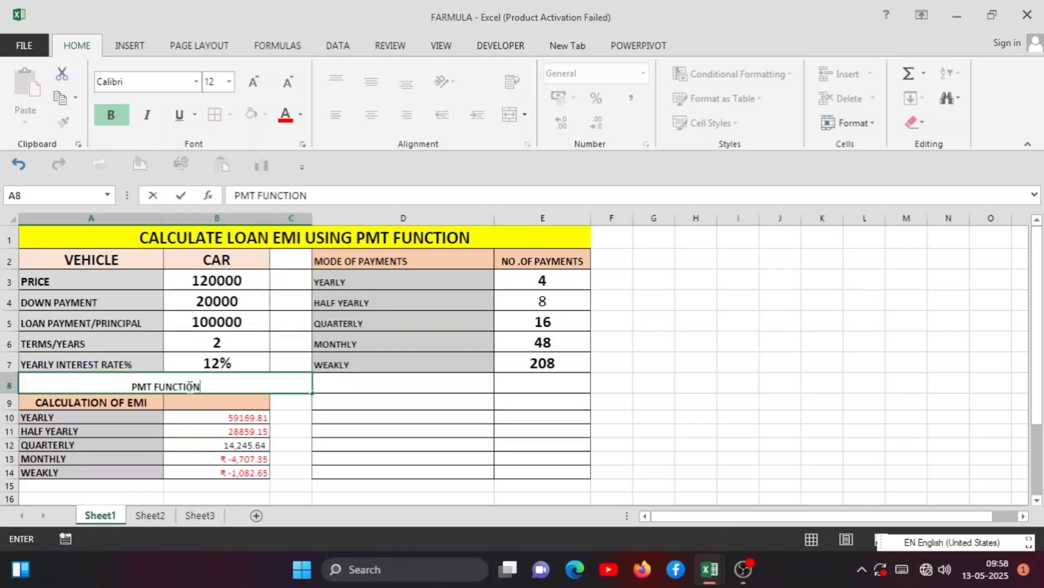
left_click(186, 386)
left_click(213, 416)
Step: Format the PMT FUNCTION heading in row 8 as bold with font size 18
left_click(196, 386)
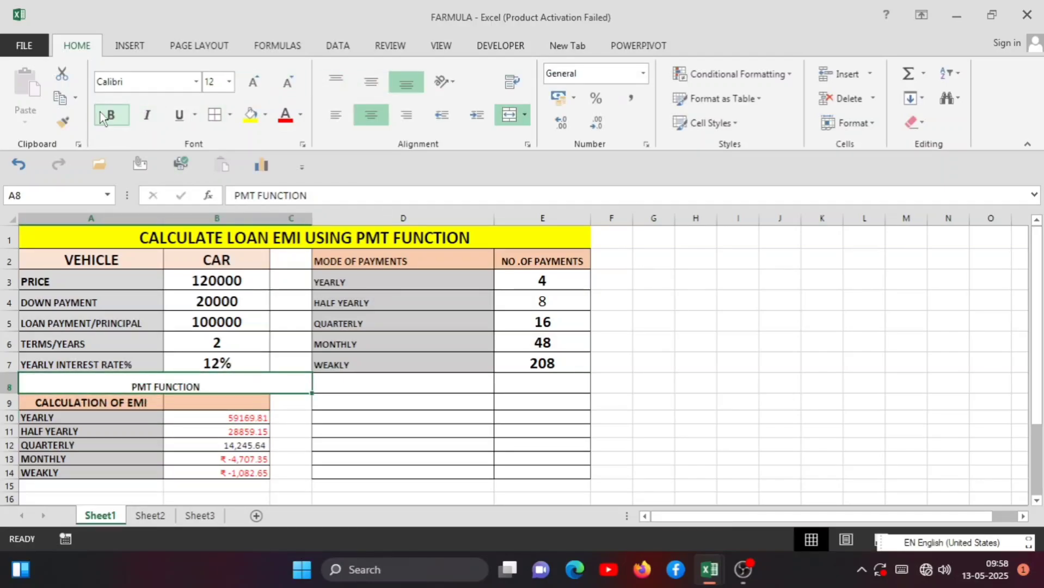
left_click(106, 116)
left_click(253, 81)
left_click(253, 82)
left_click(253, 82)
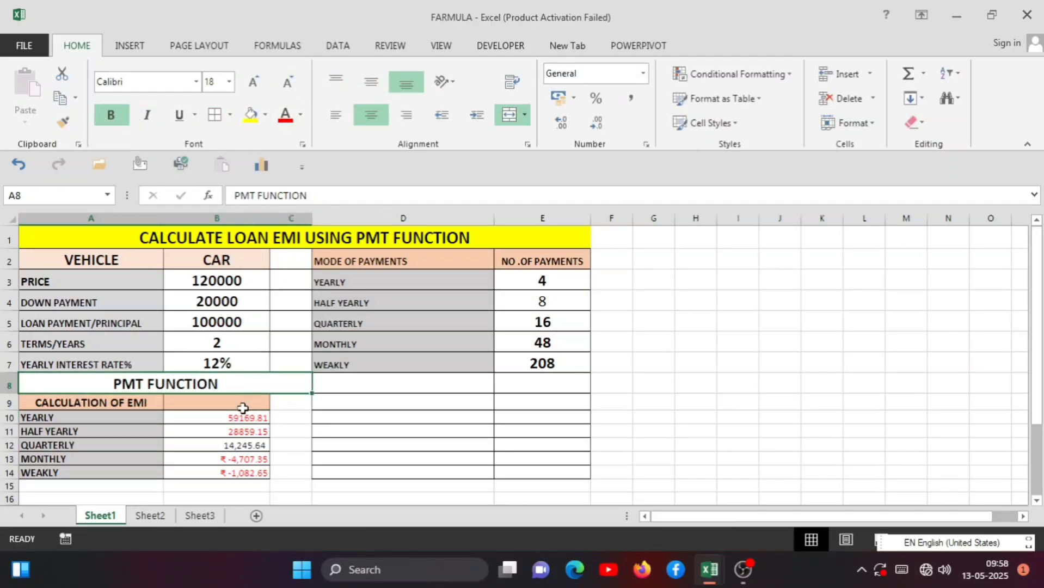
Step: Examine the yearly EMI formula, the car's price, down payment, principal, term and interest rate, and the listed payment modes
left_click(242, 414)
scroll(218, 435, "down", 1)
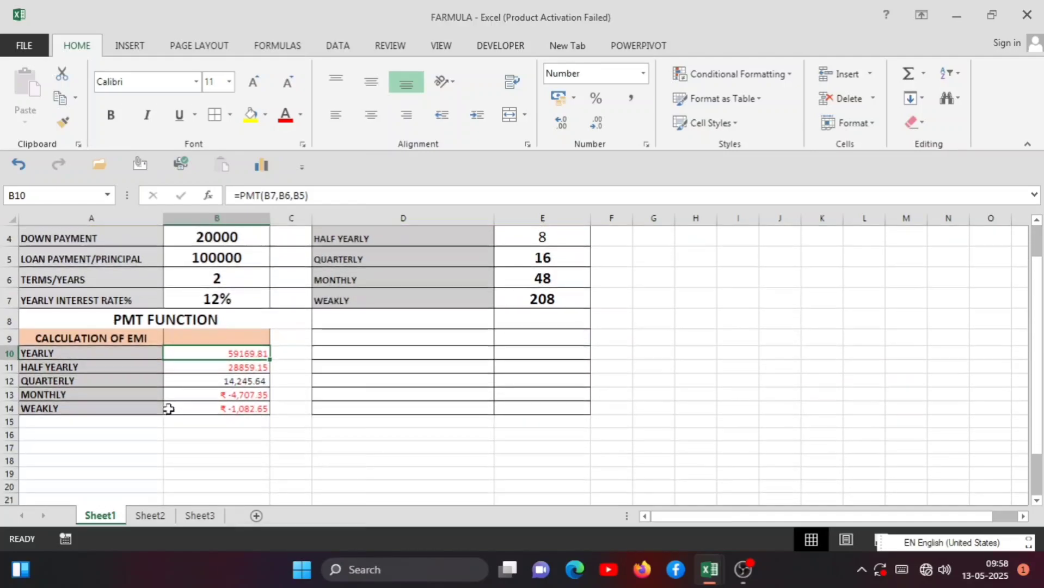
scroll(169, 409, "up", 1)
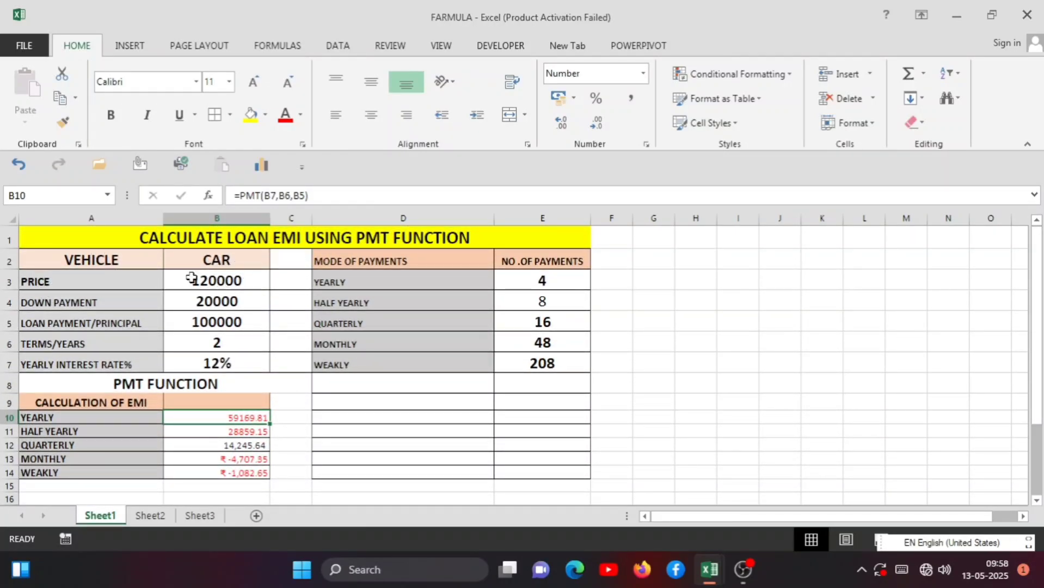
left_click(64, 288)
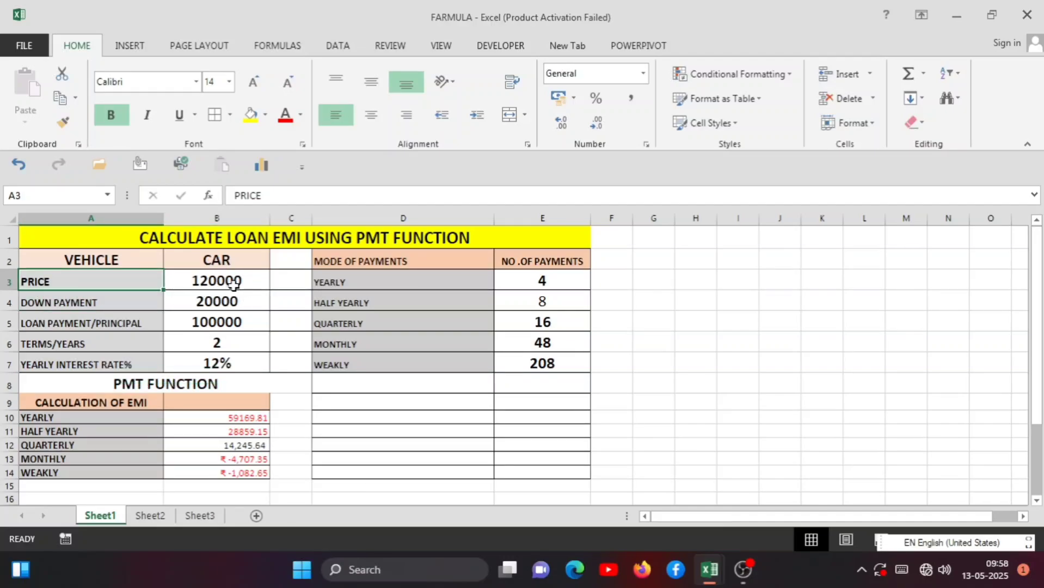
left_click(233, 283)
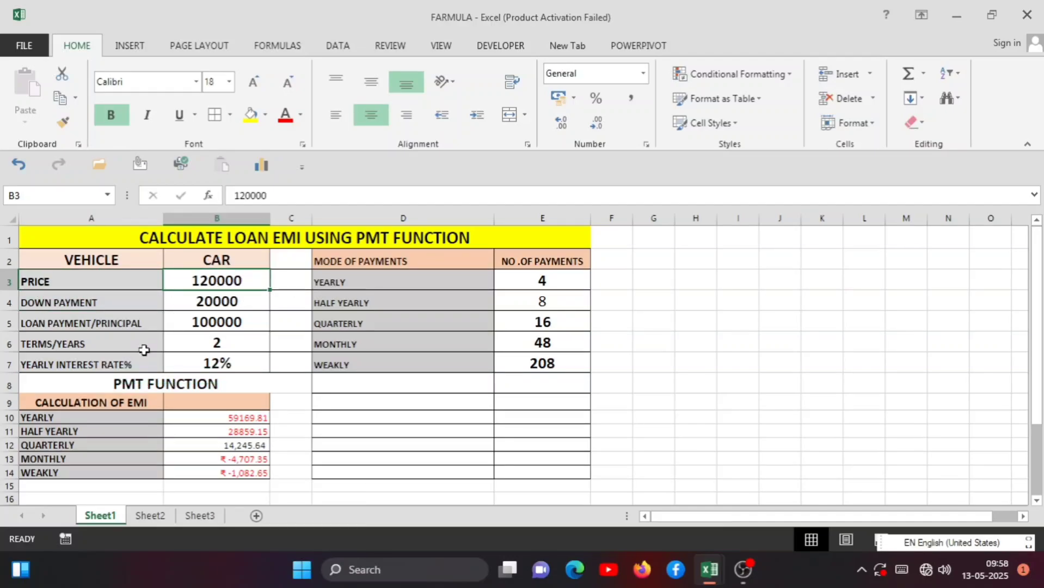
left_click(232, 301)
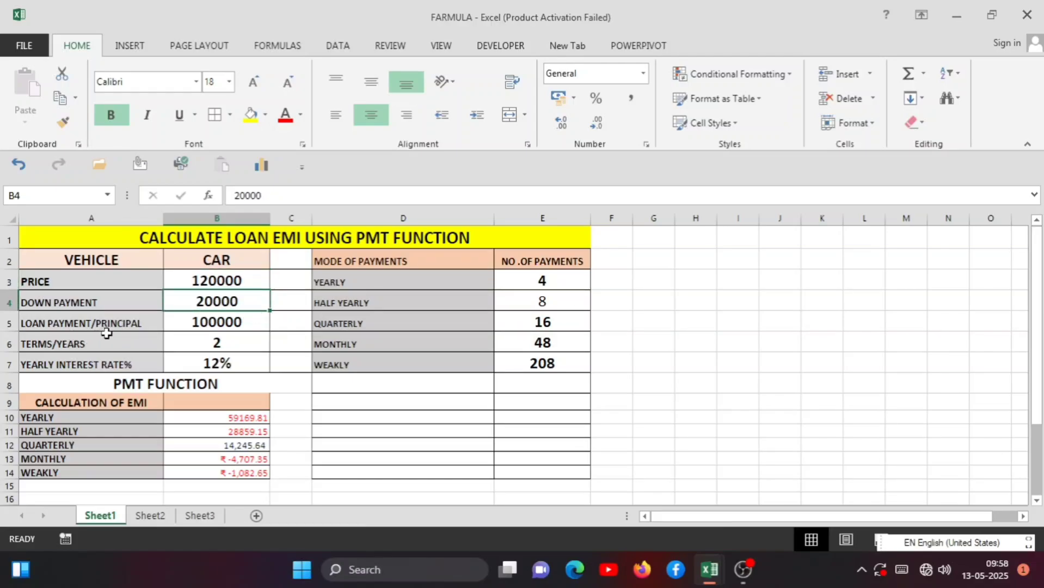
left_click(255, 324)
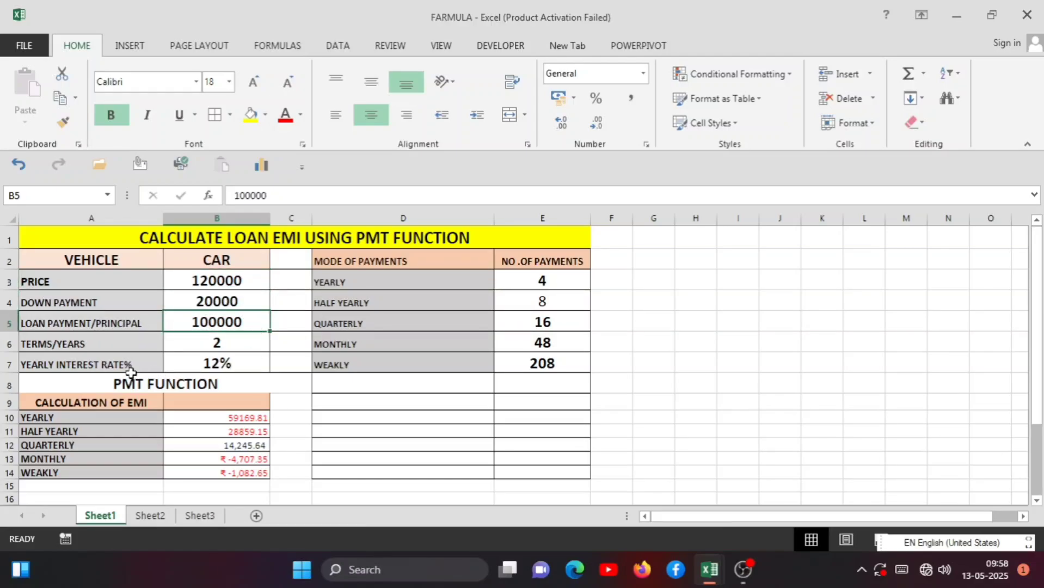
left_click(233, 344)
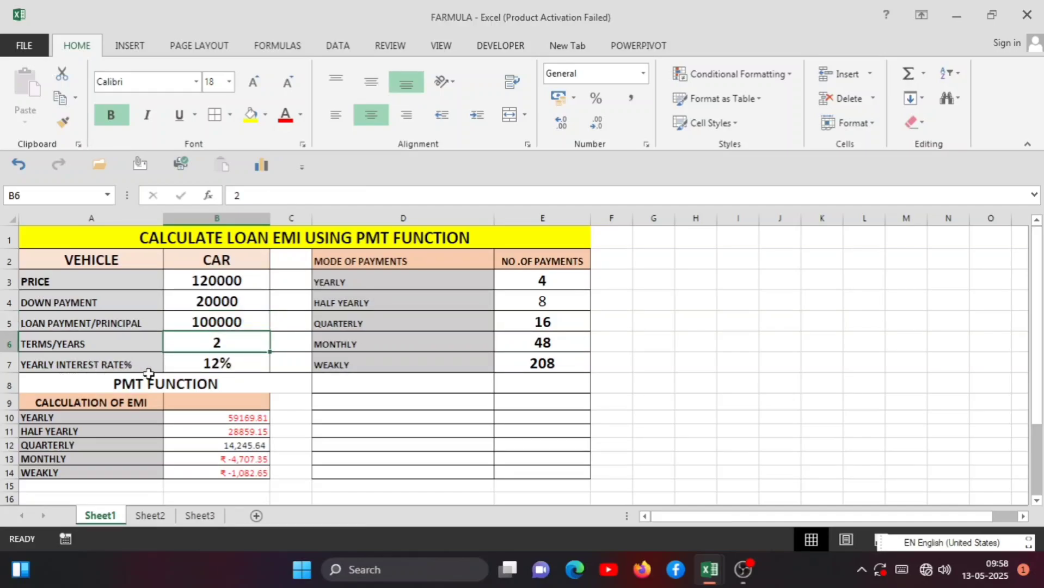
left_click(237, 366)
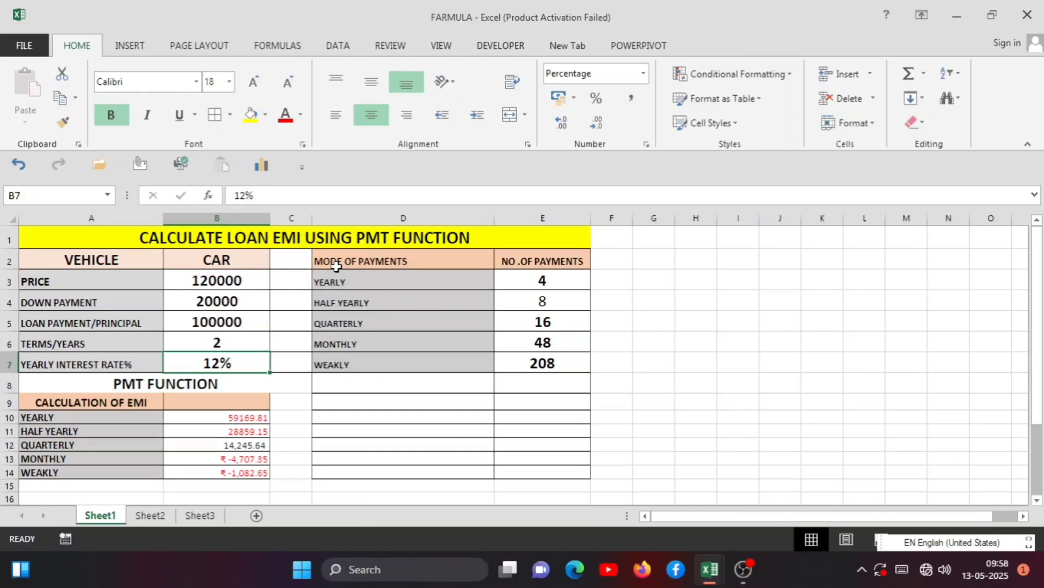
left_click(354, 292)
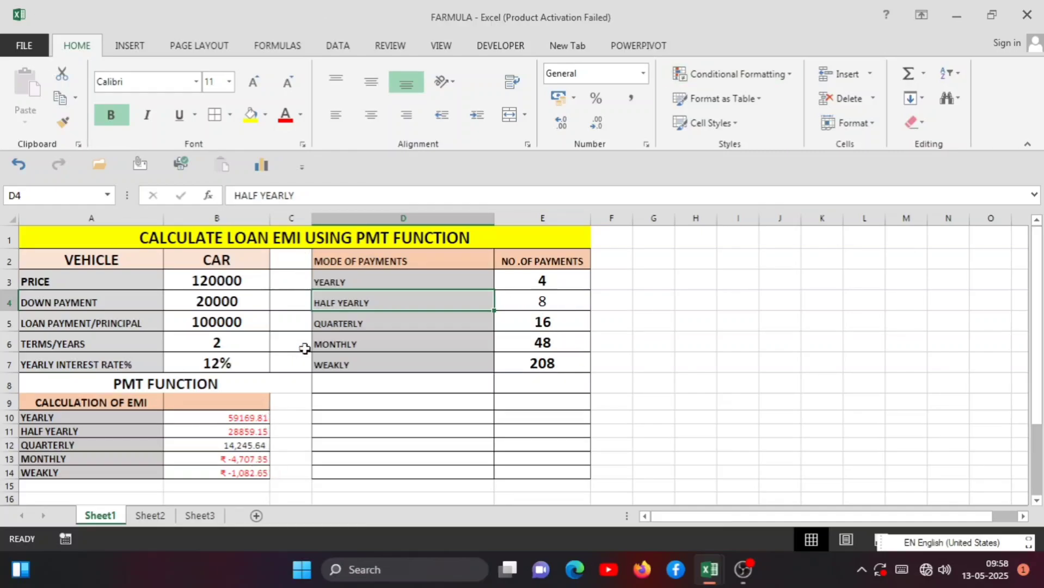
Step: Clear the existing EMI results for all five payment modes in cells B10:B14
scroll(305, 343, "down", 1)
scroll(327, 321, "up", 1)
left_click_drag(211, 417, 205, 472)
key("Delete")
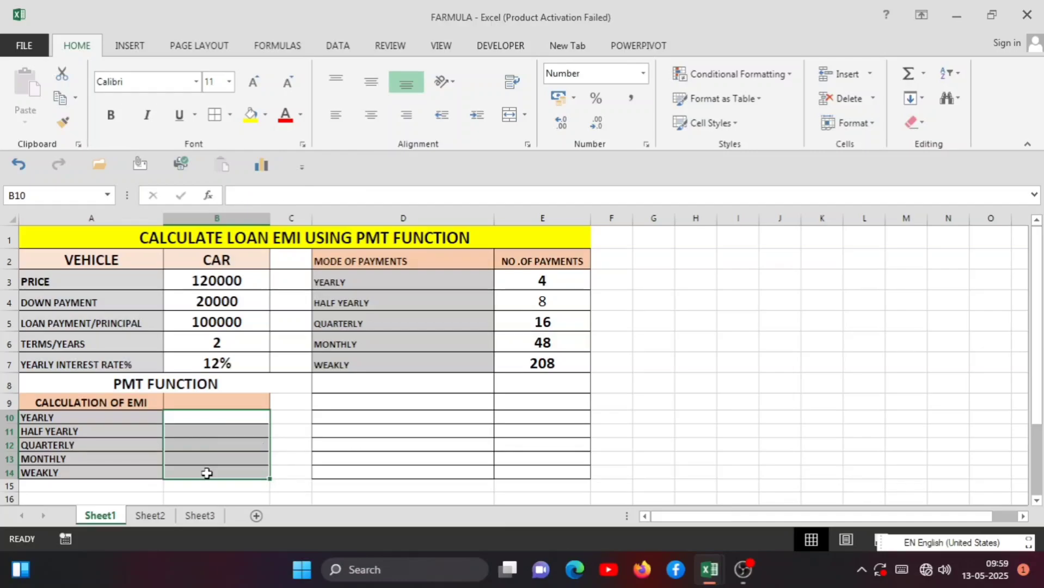
Step: Calculate the yearly EMI in B10 with the formula =PMT(12%,B6,B5)
left_click(187, 418)
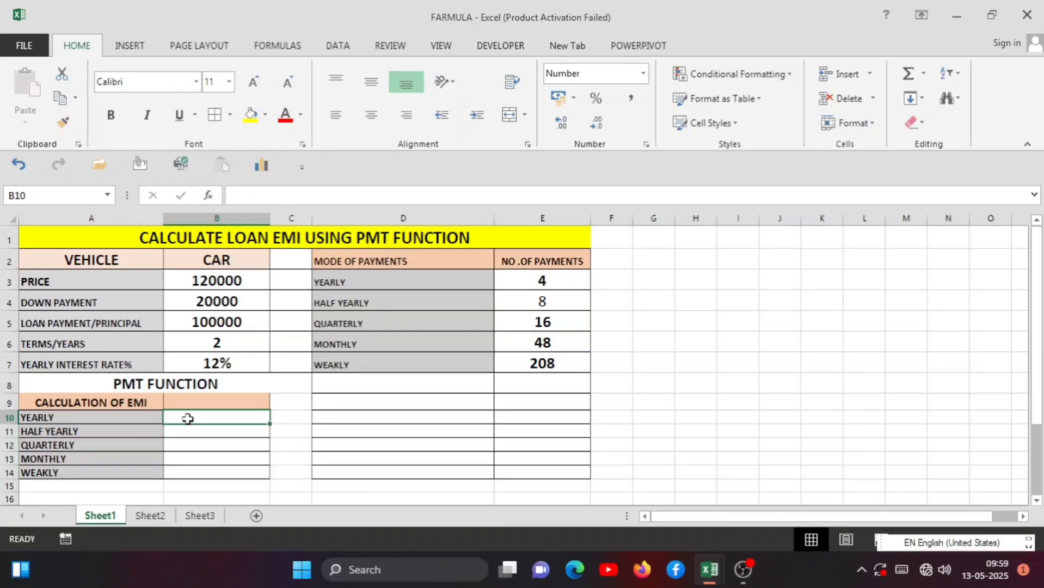
type("=")
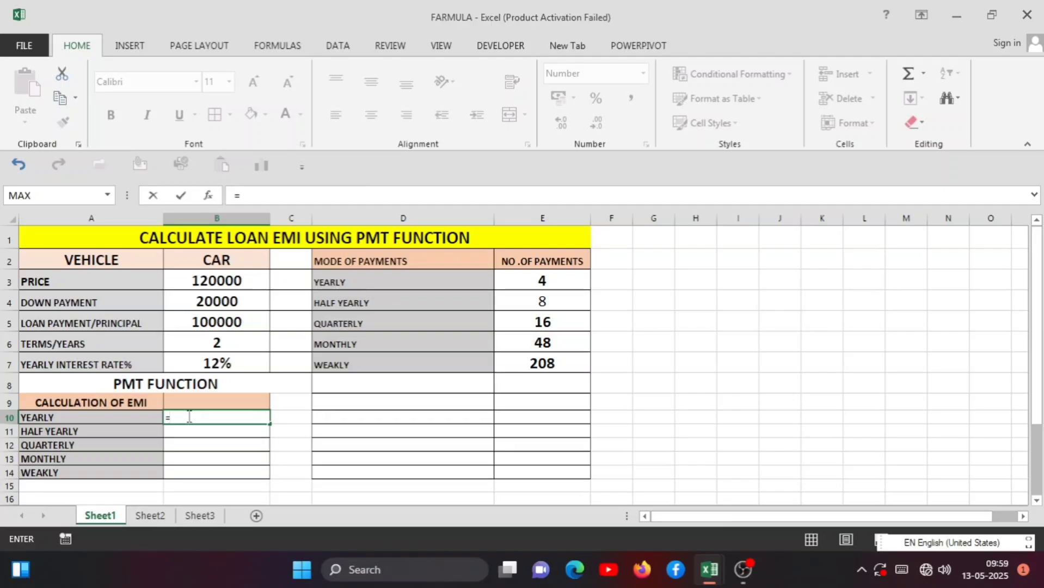
type("PMT")
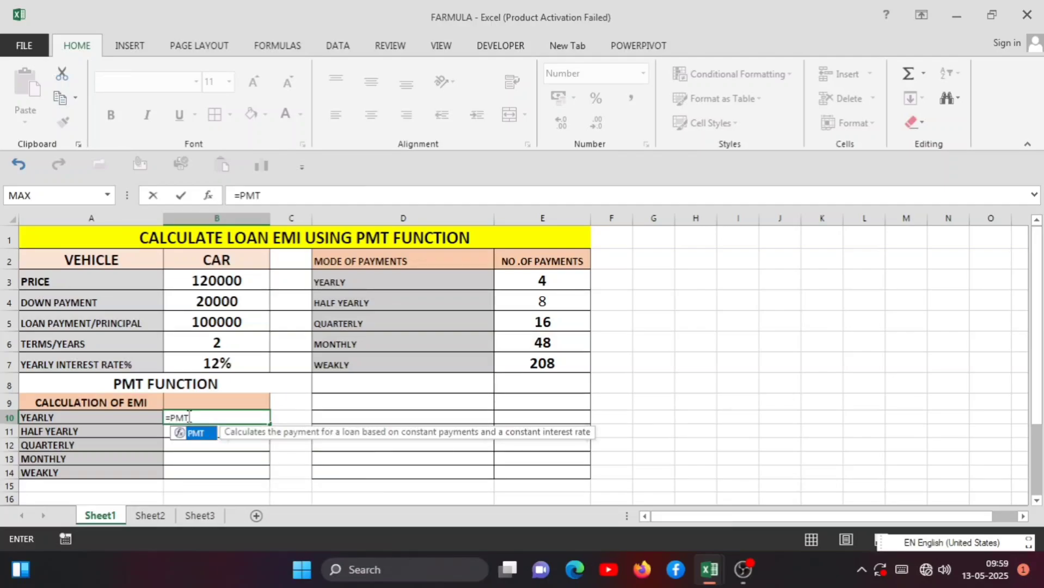
type("(")
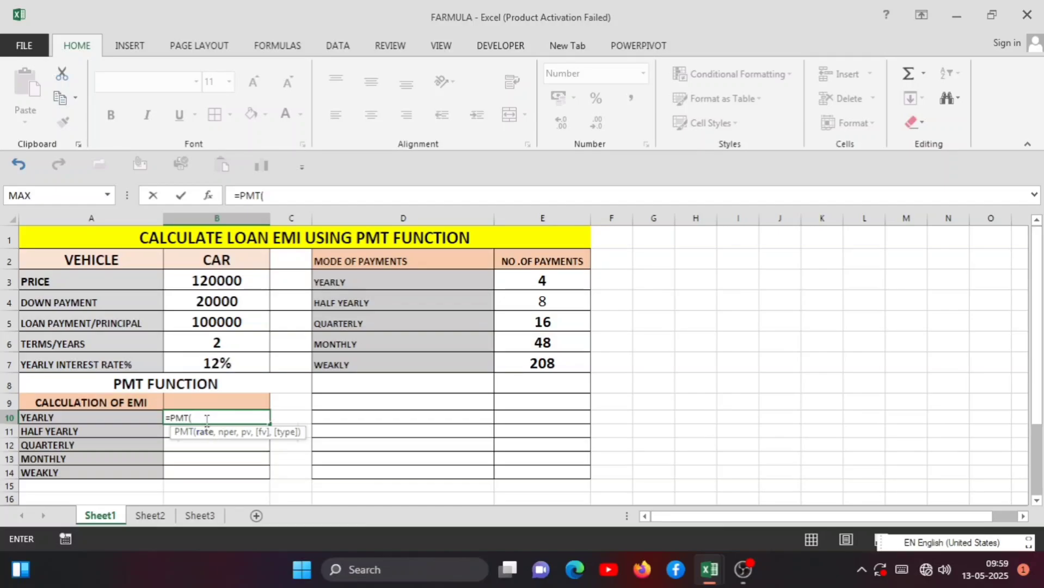
left_click(216, 363)
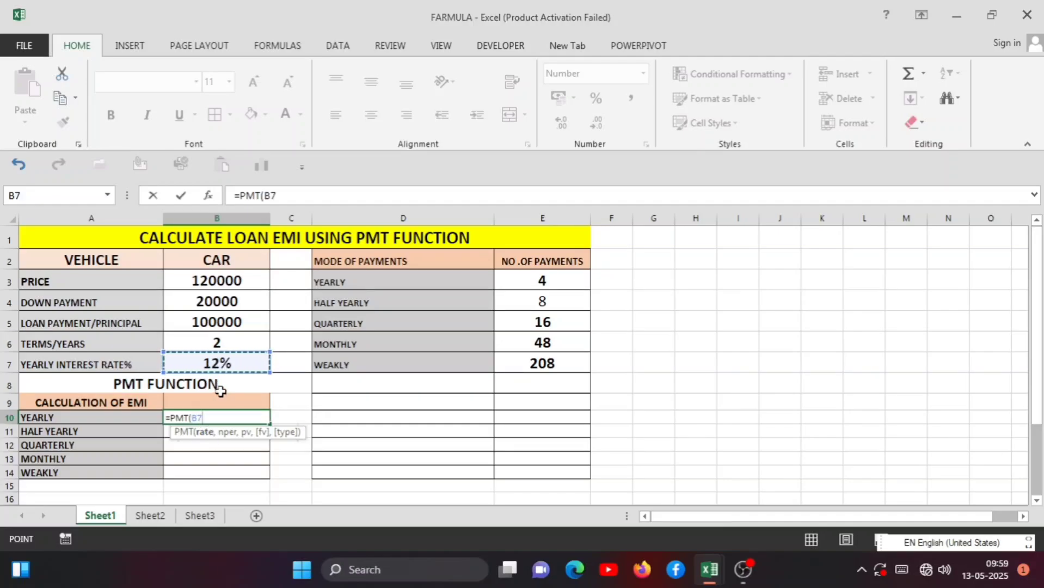
key("BackSpace")
key("BackSpace")
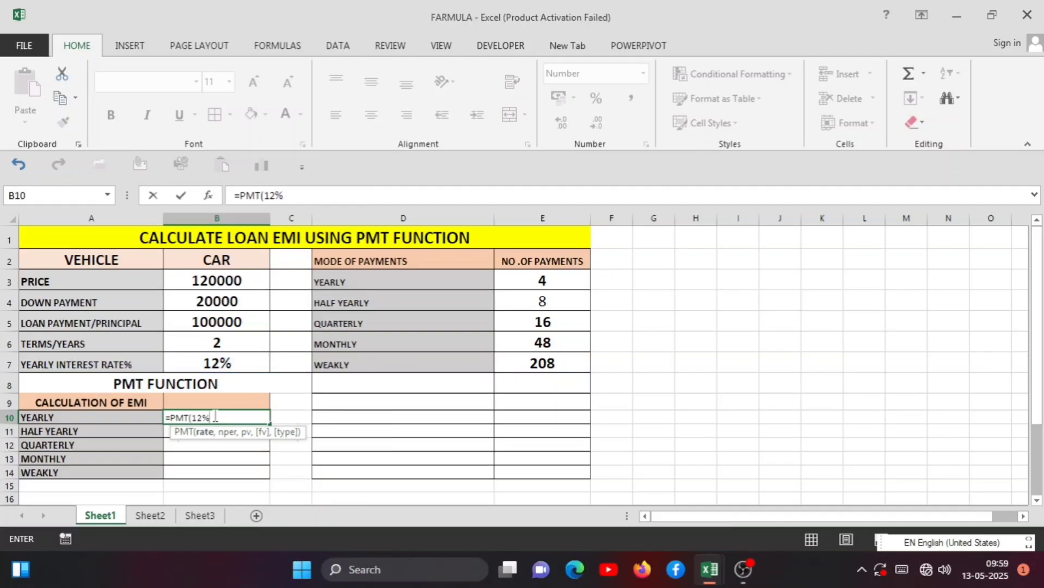
type("12%,")
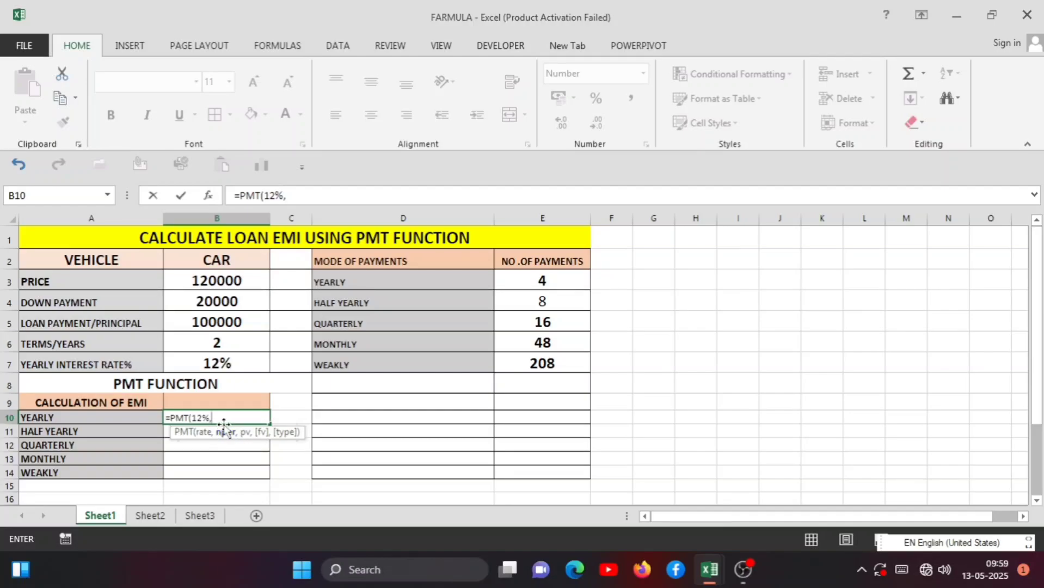
left_click(215, 343)
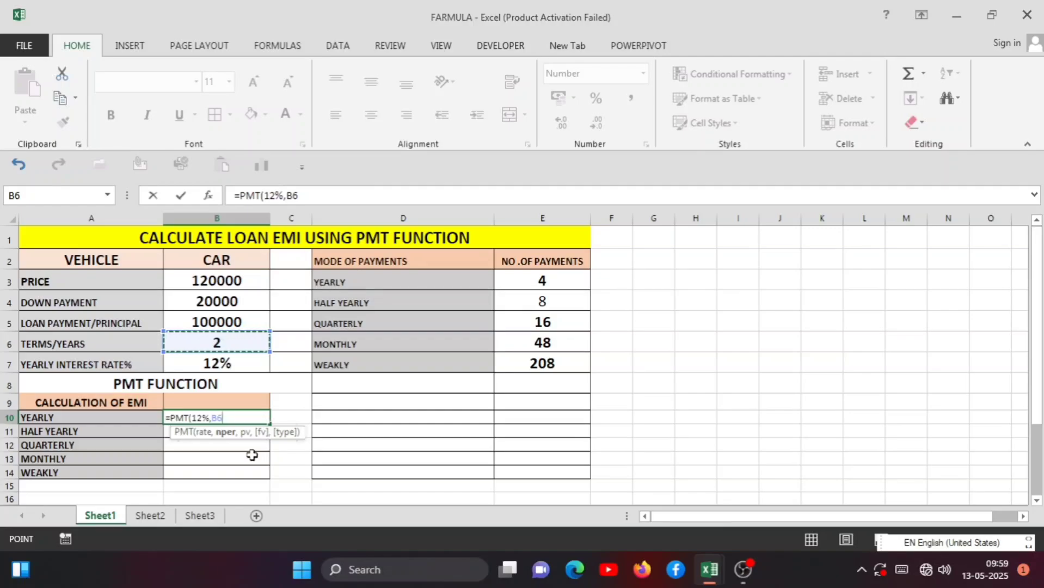
type(",")
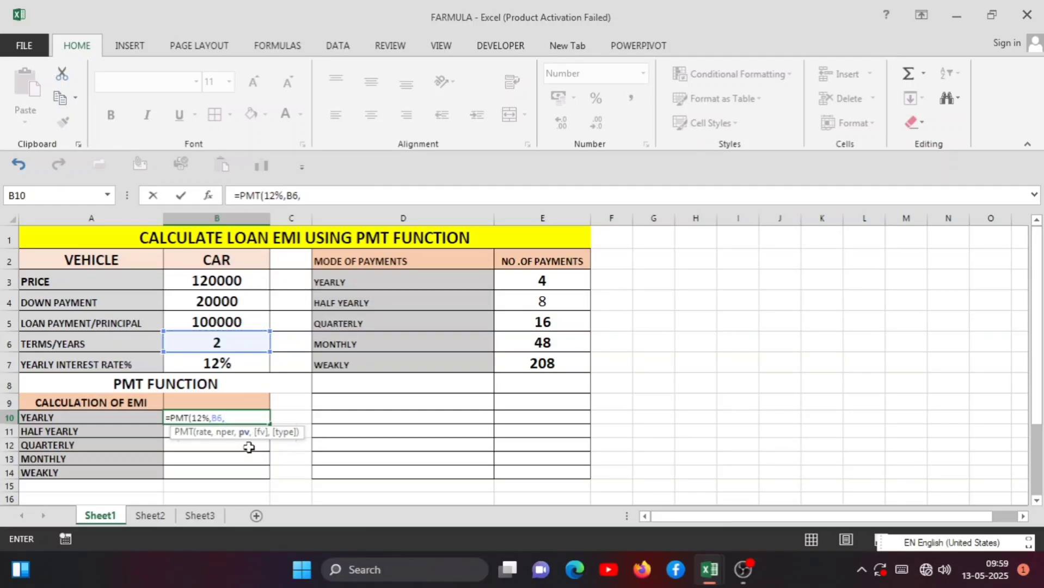
left_click(220, 321)
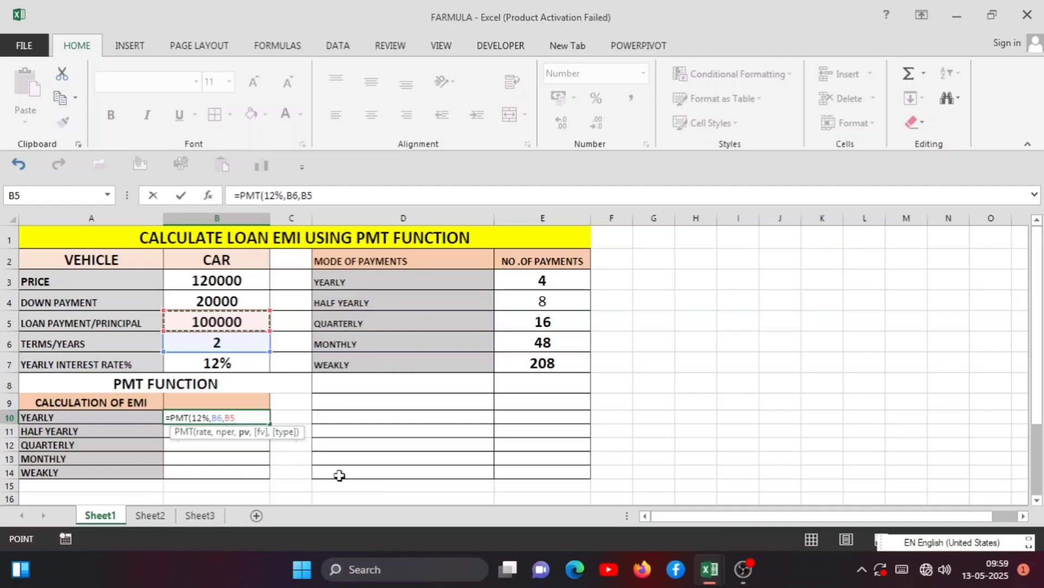
type(")")
key("Return")
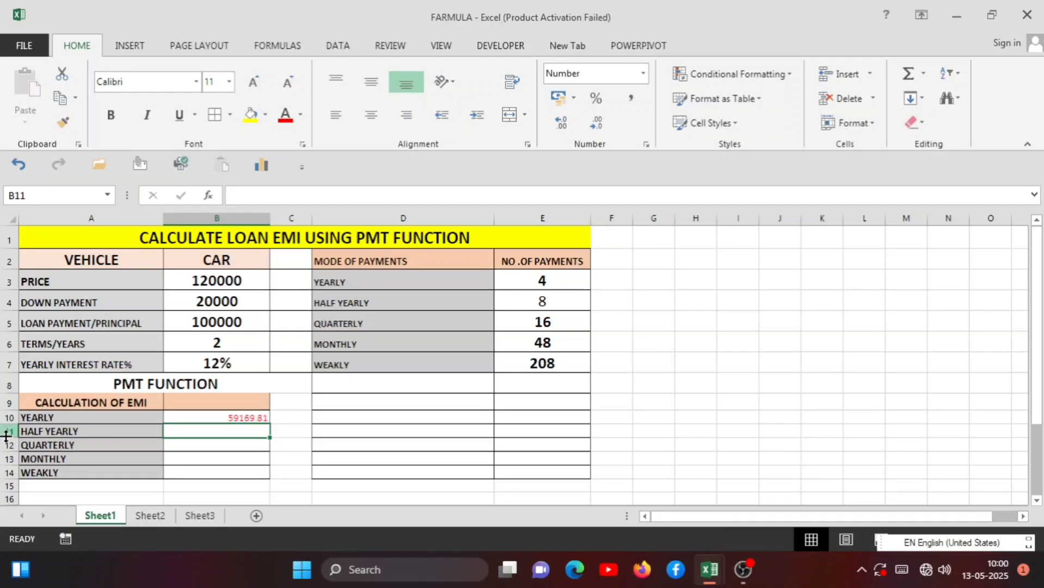
Step: Calculate the half-yearly EMI in B11 with the formula =PMT(B7/2,4,B5)
double_click(201, 431)
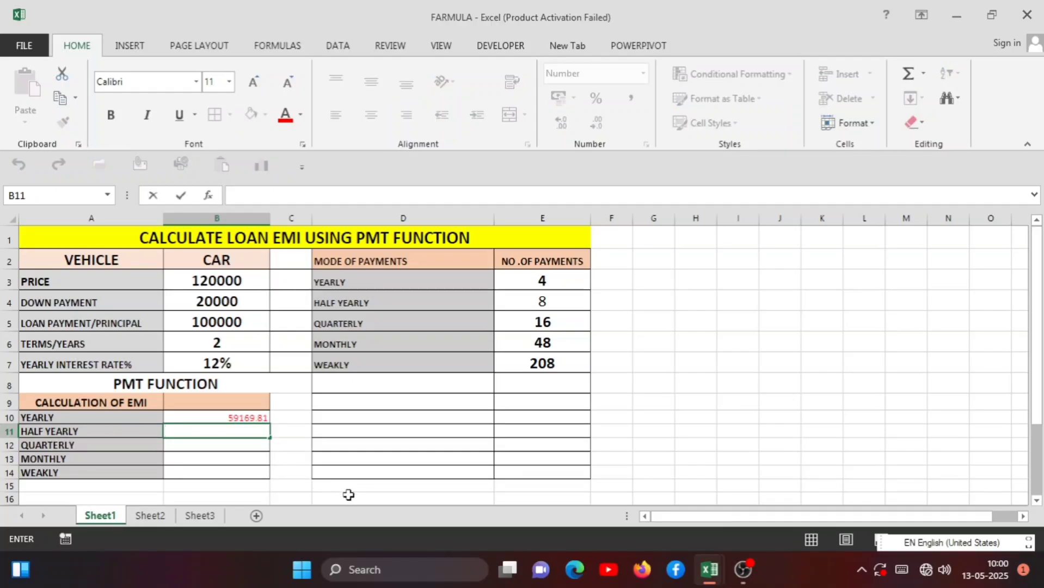
type("=")
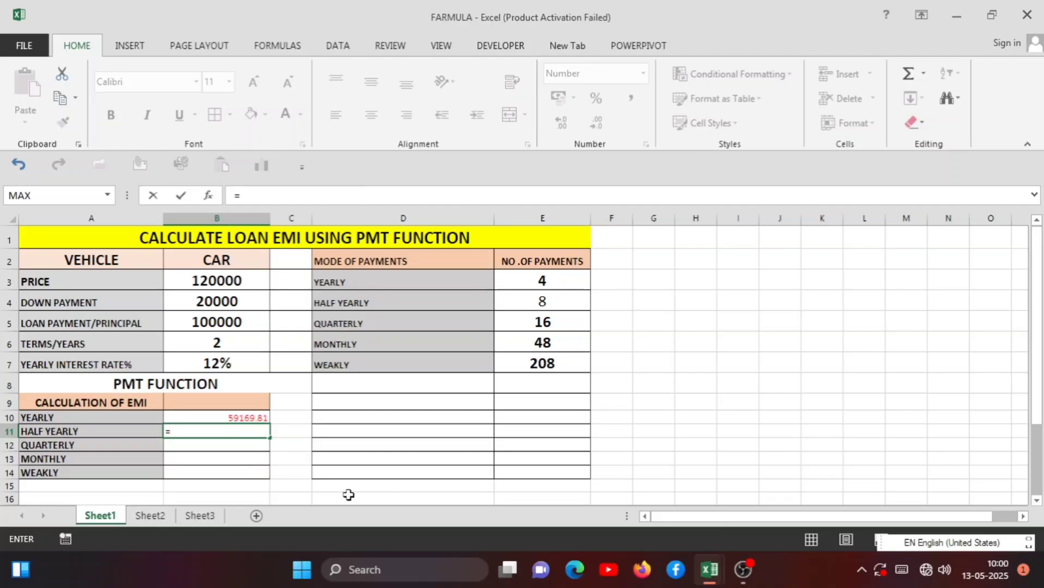
type("PMT")
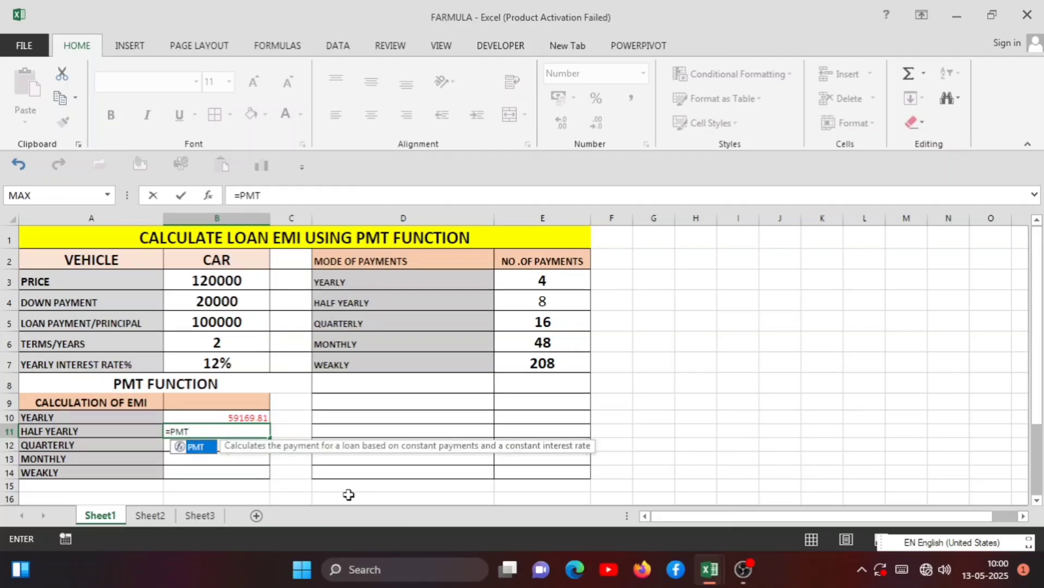
type("(")
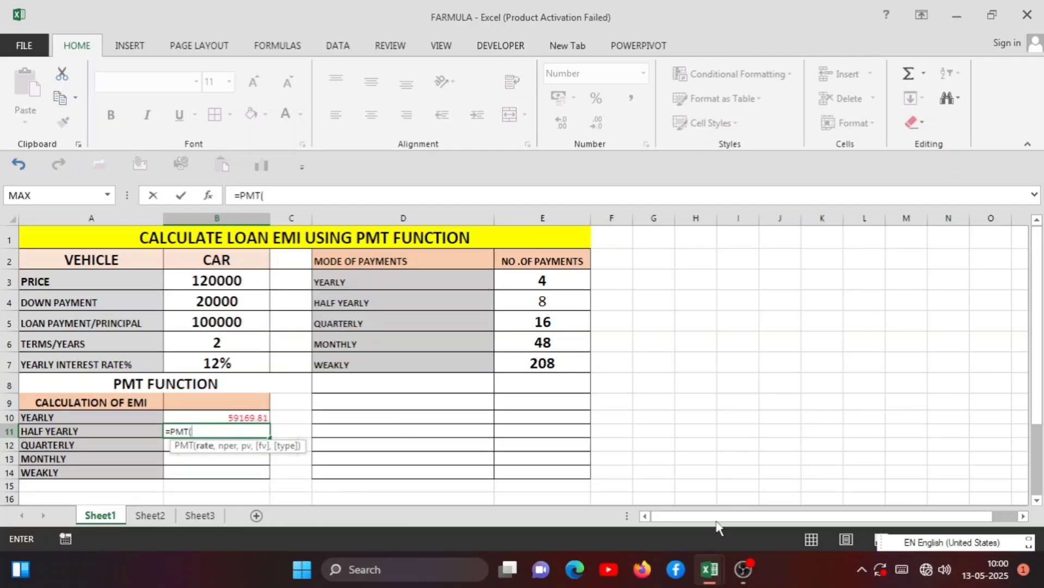
left_click(211, 362)
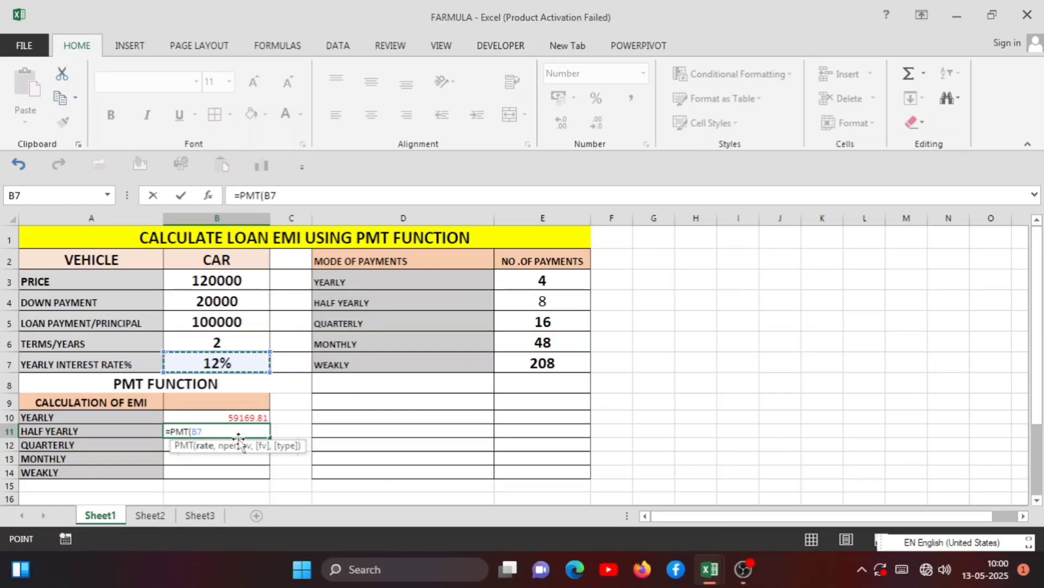
type("/")
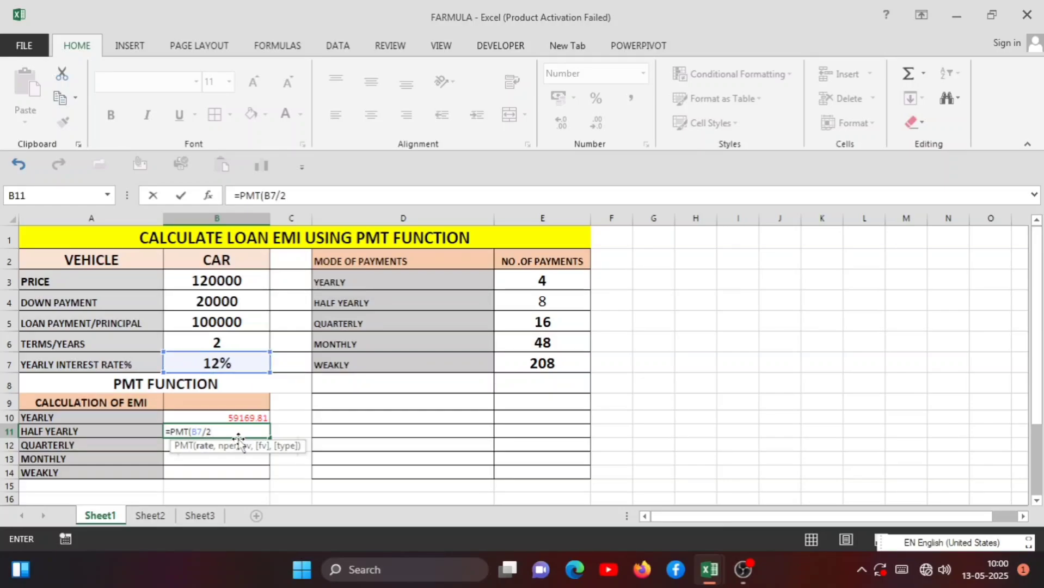
type("2,")
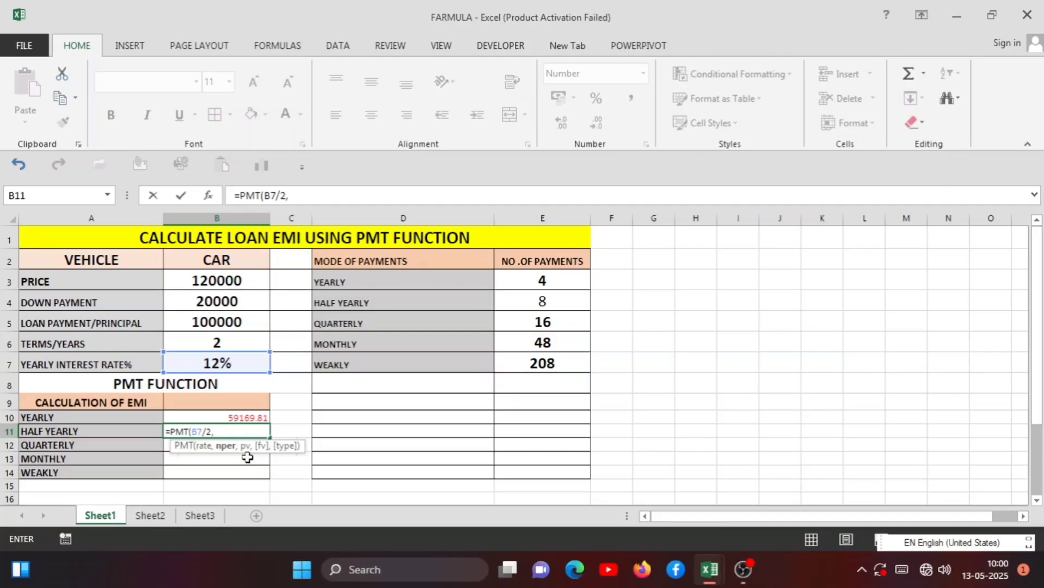
type(",")
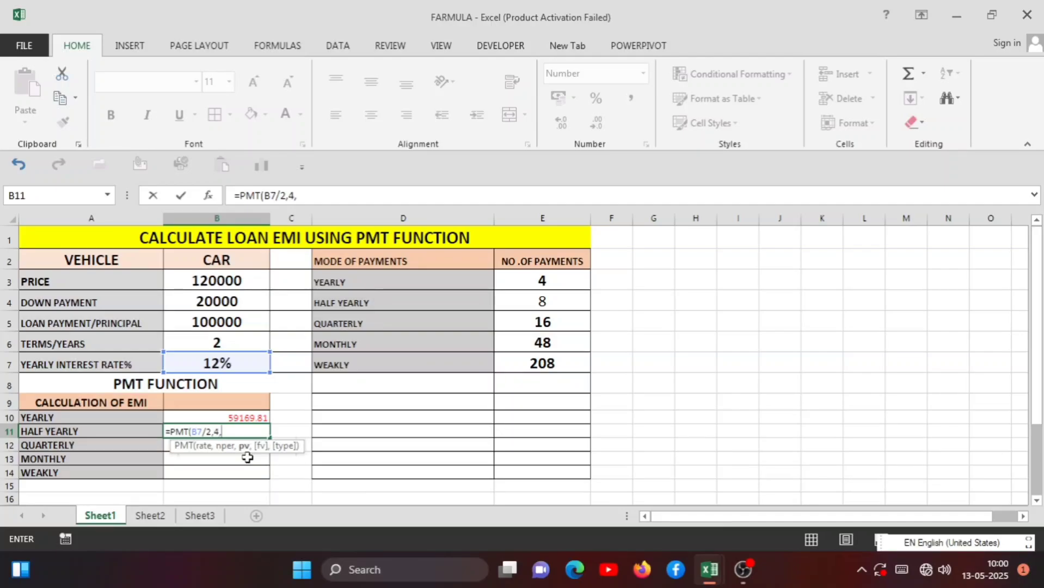
left_click(232, 323)
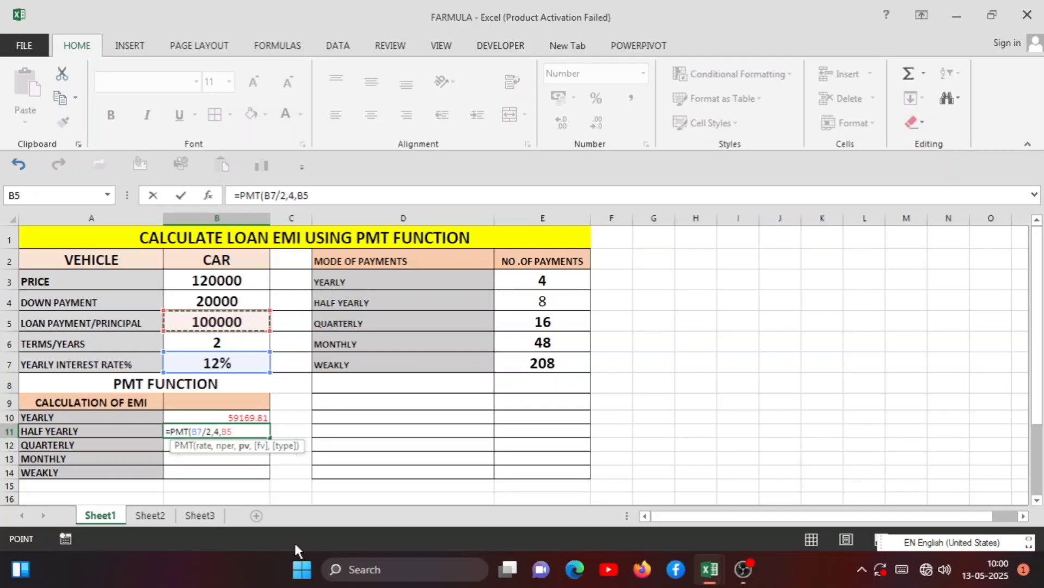
type(")")
key("Return")
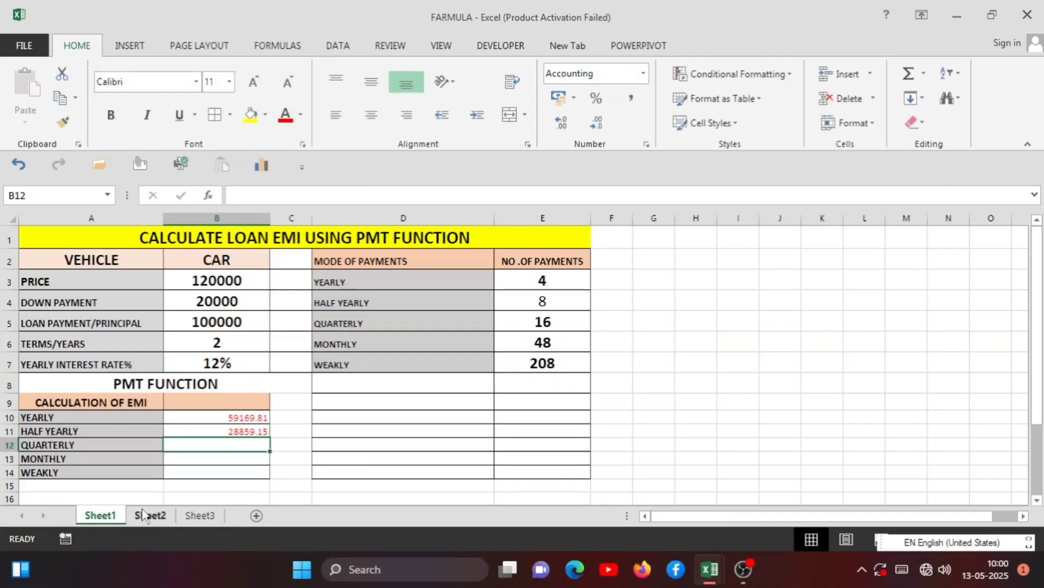
Step: Calculate the quarterly EMI in B12 with the formula =PMT(B7/4,8,B5)
double_click(199, 445)
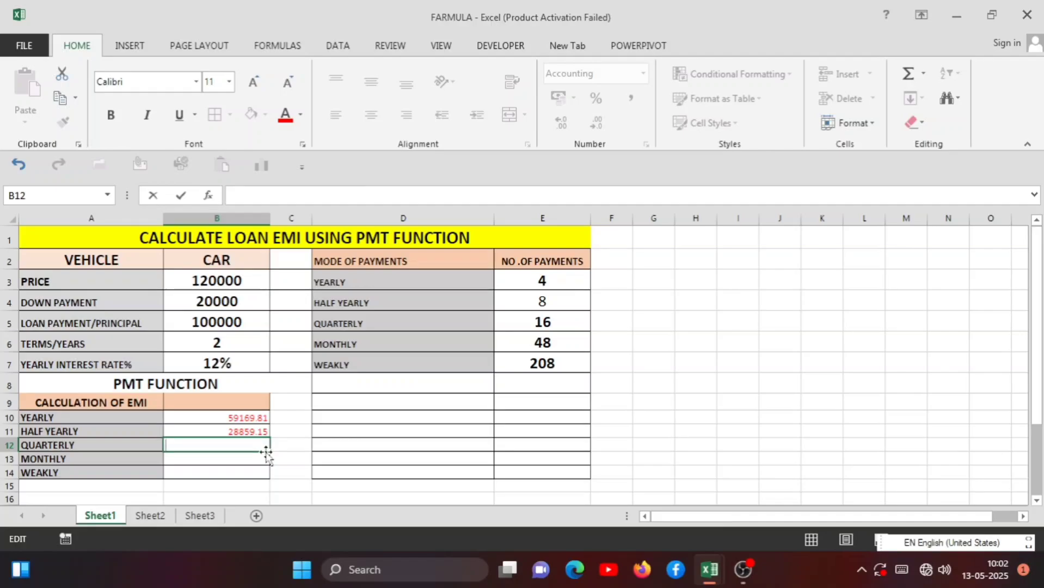
type("=P")
type("M")
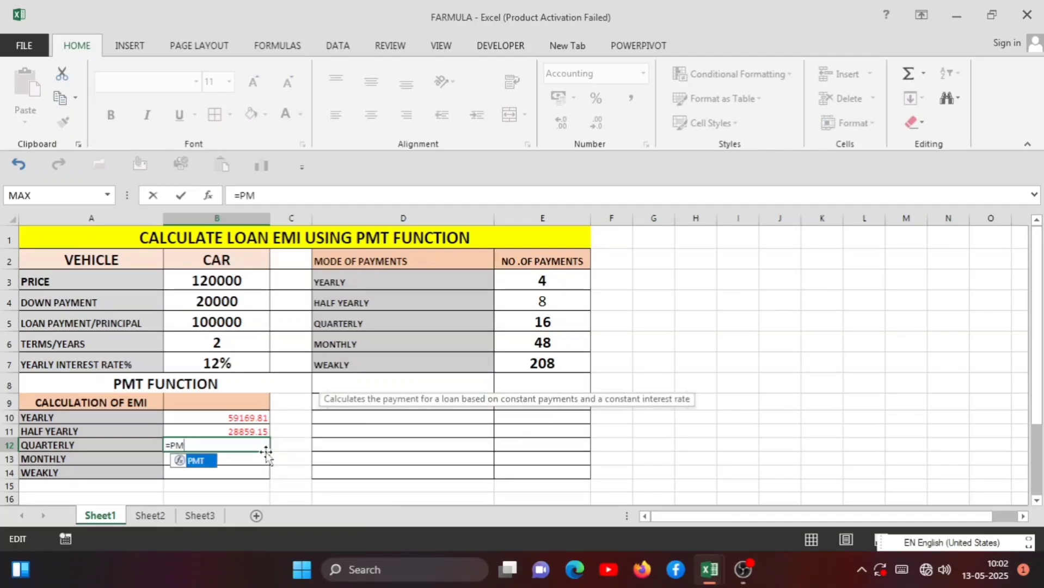
type("T(")
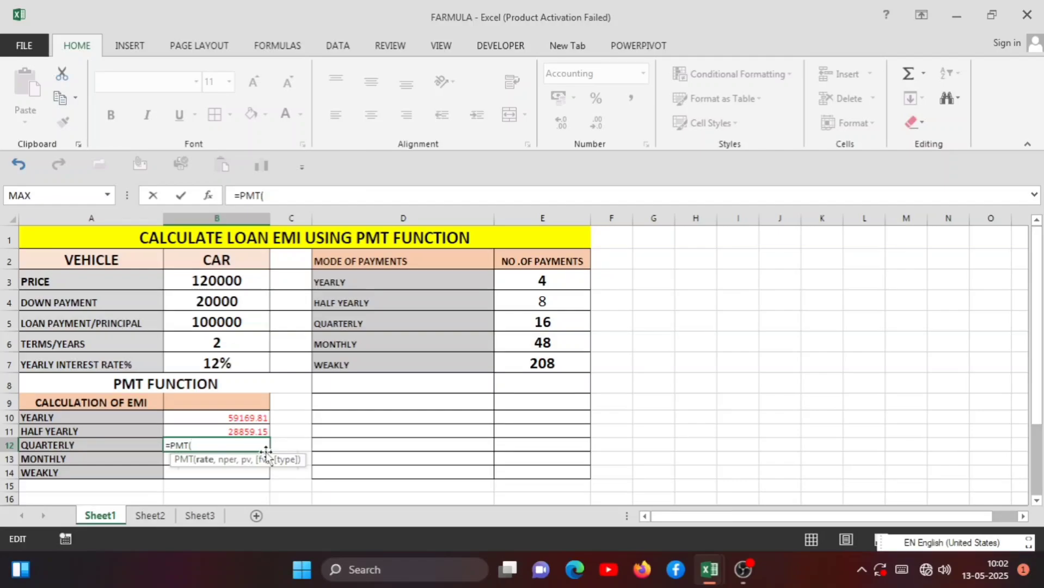
left_click(212, 363)
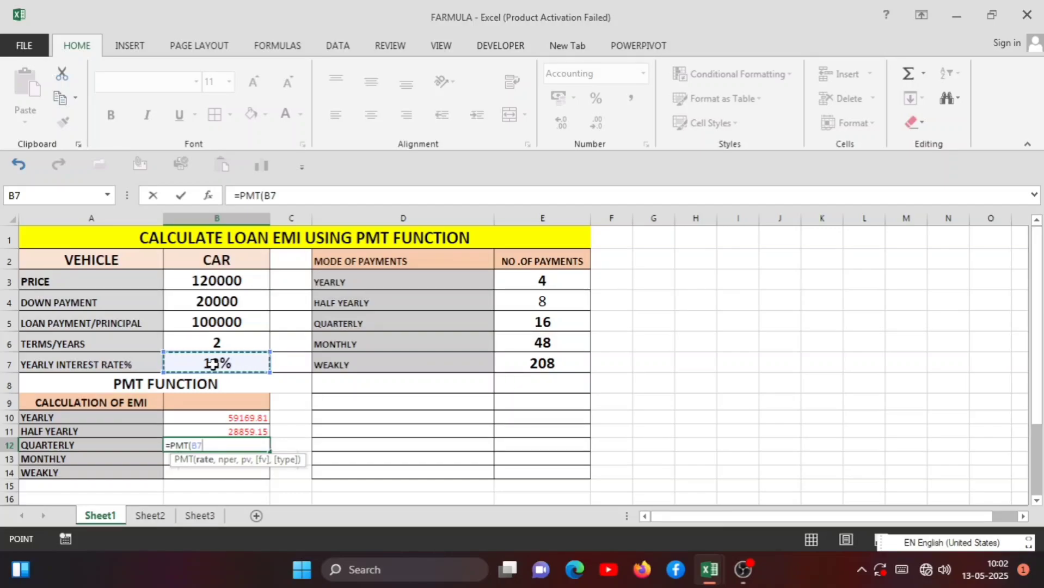
type("/")
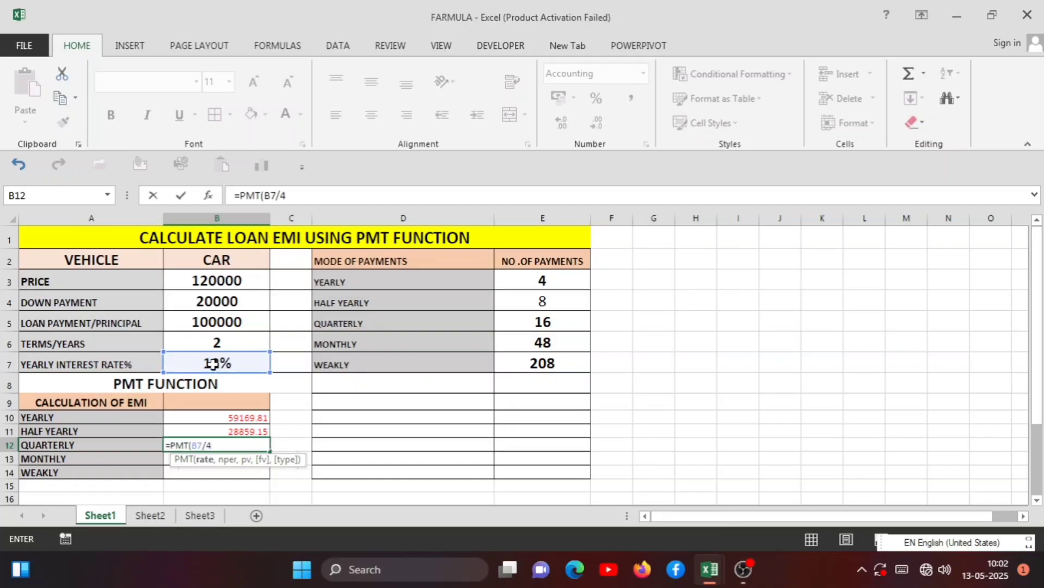
type("4,")
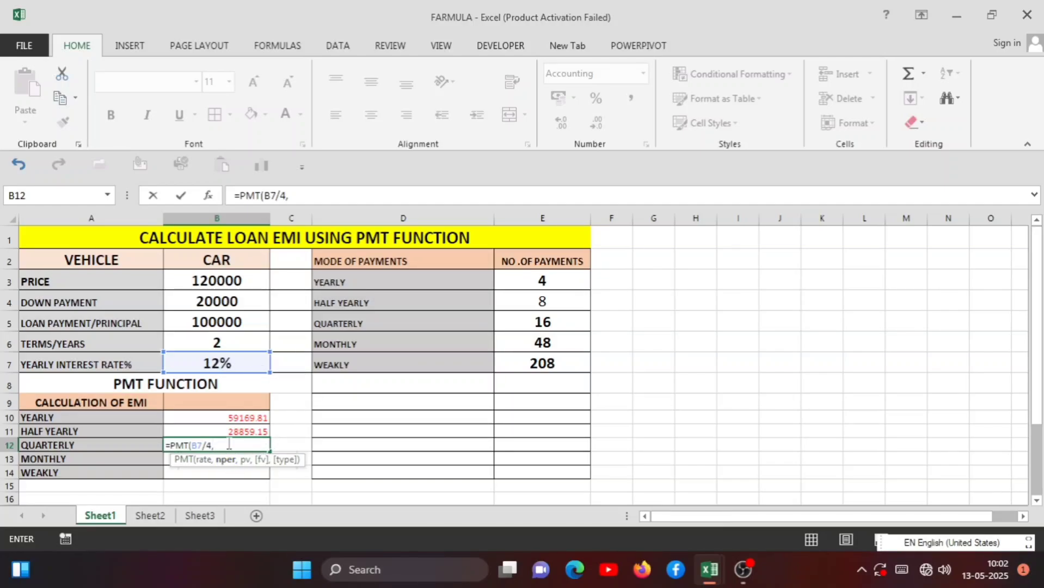
type("8,")
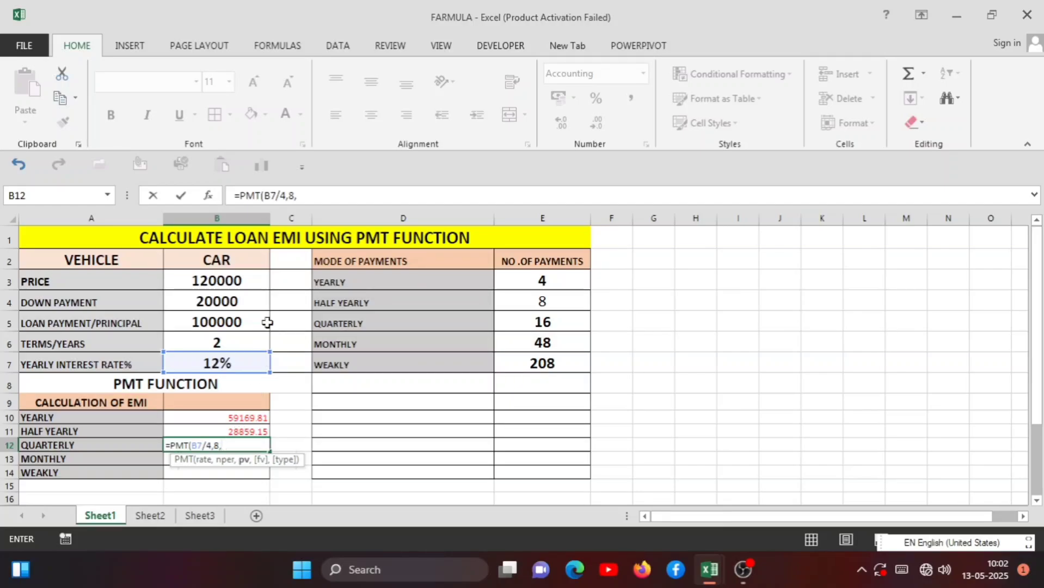
left_click(241, 319)
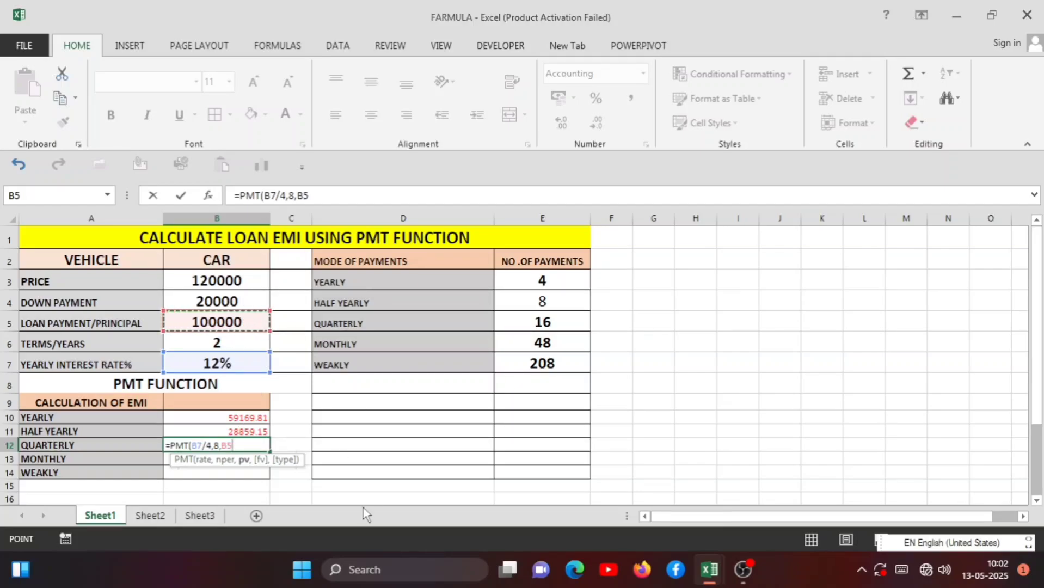
type(")")
key("Return")
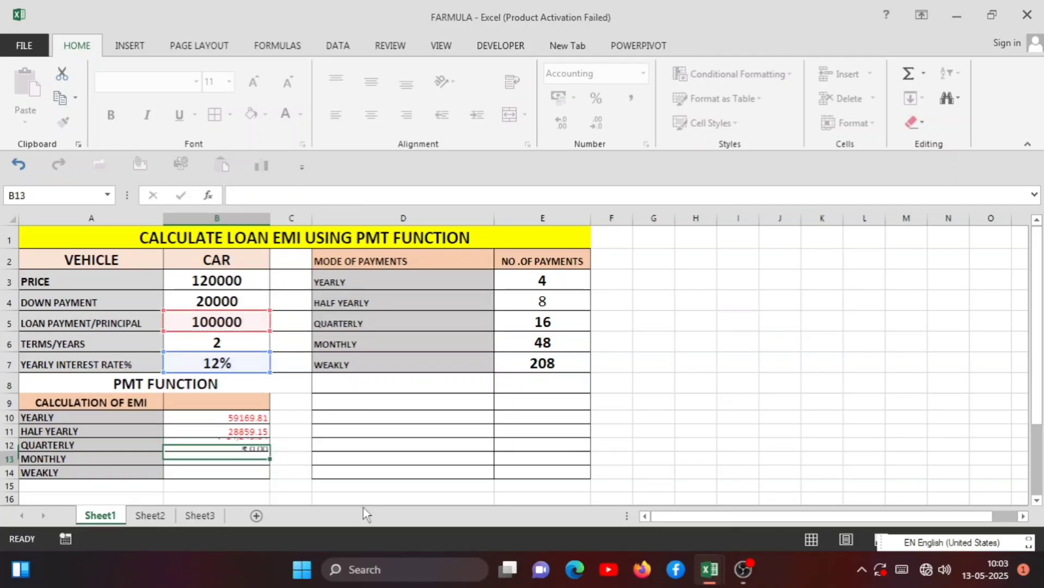
Step: Negate the quarterly EMI formula in B12 with a leading minus sign, accepting the suggested correction -PMT(B7/4,8,B5)
double_click(242, 447)
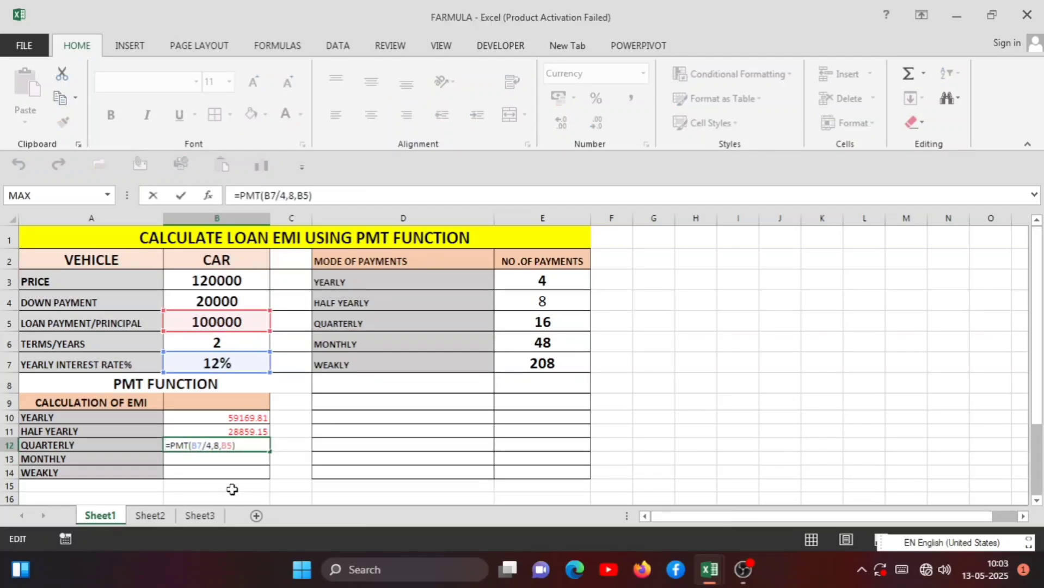
type("-")
key("Return")
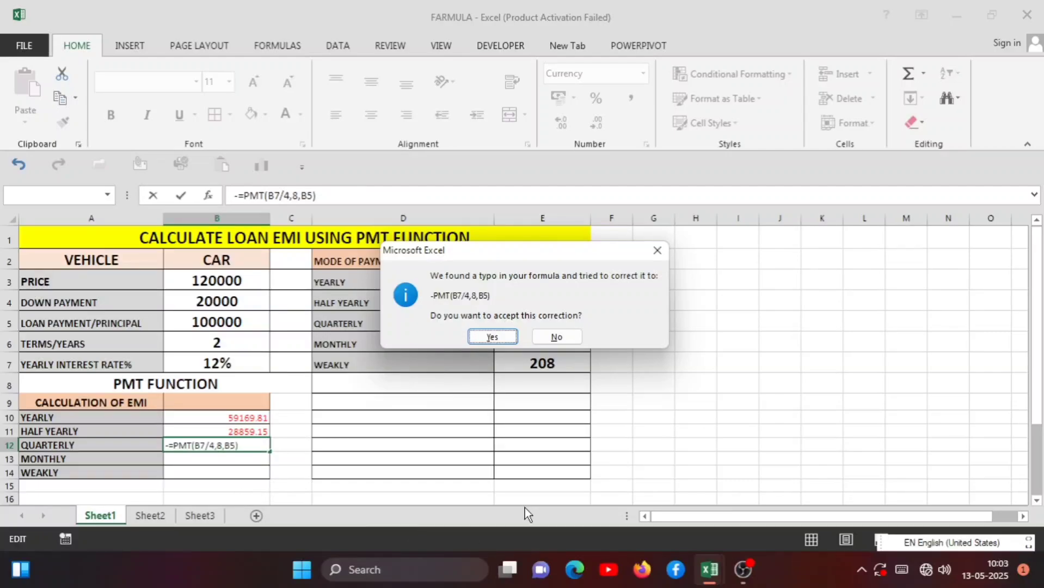
left_click(493, 335)
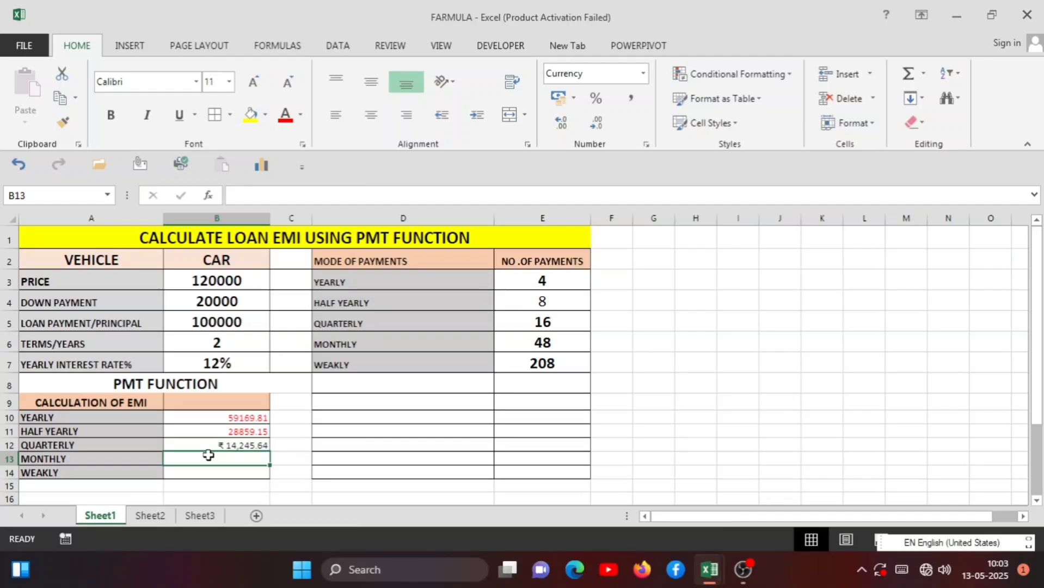
Step: Calculate the monthly EMI in B13 with the formula =PMT(B7/12,24,B5)
type("=PM")
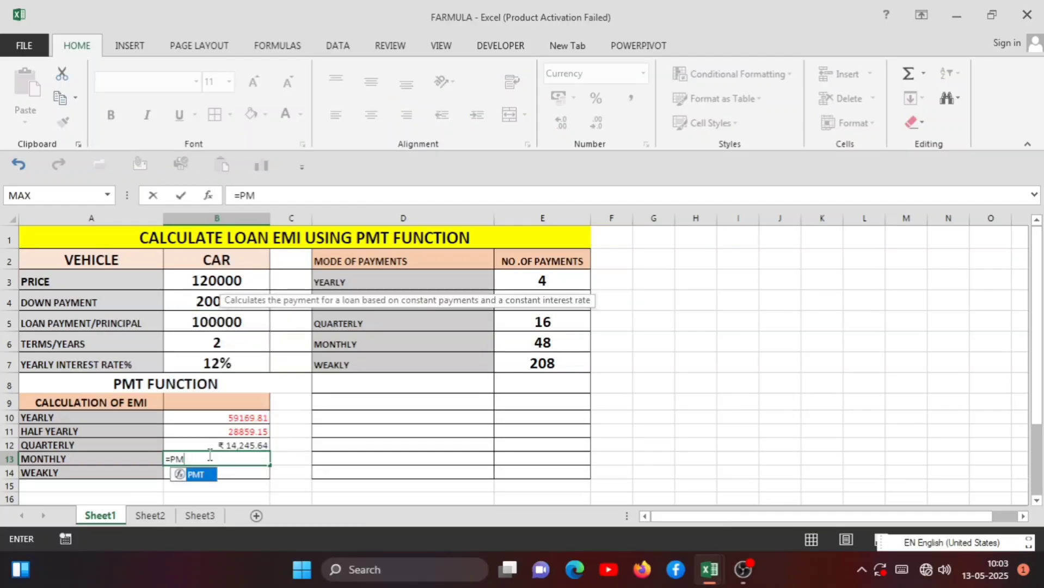
type("T(")
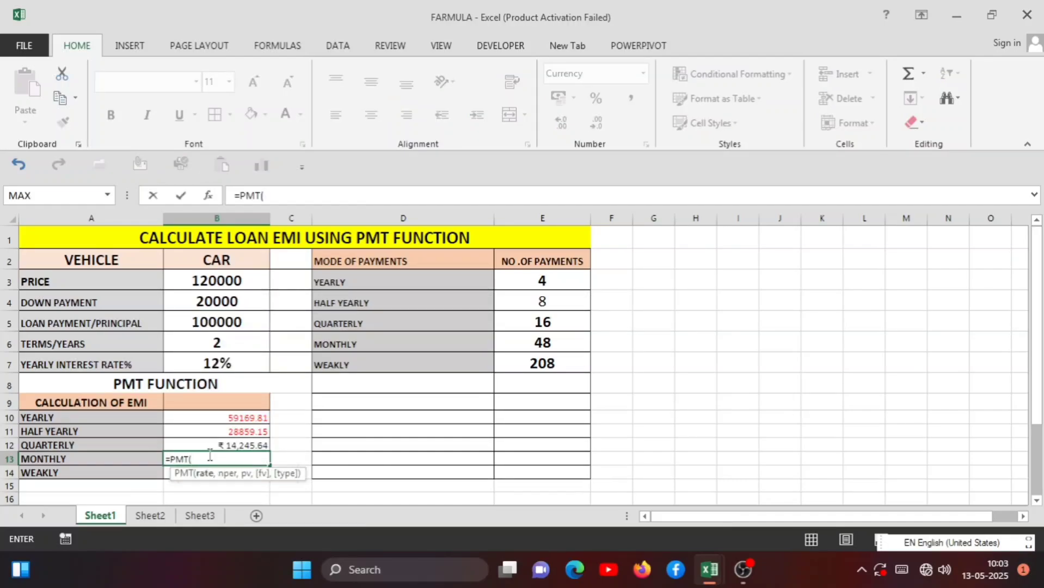
left_click(218, 362)
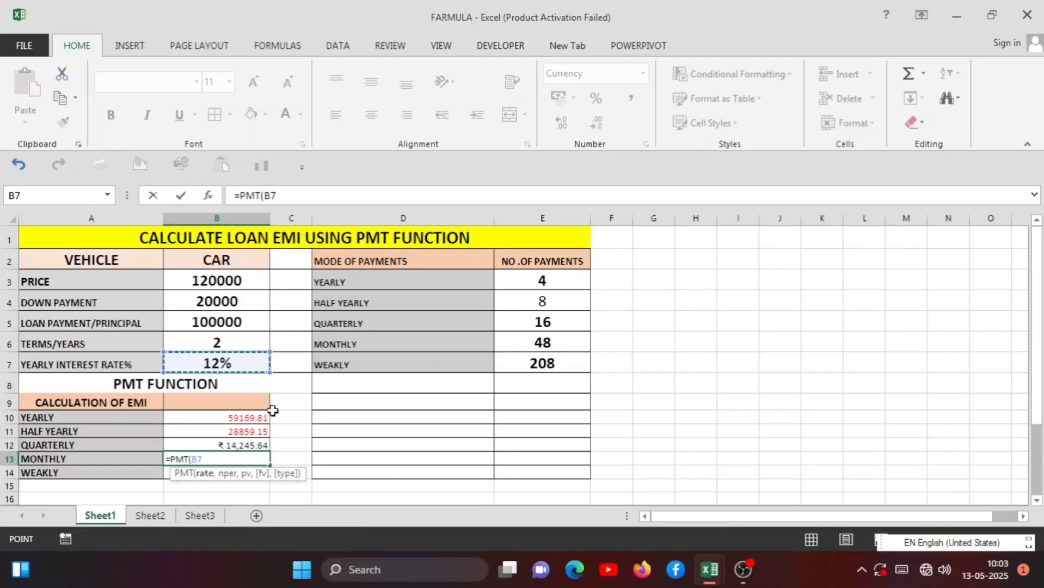
type("/12")
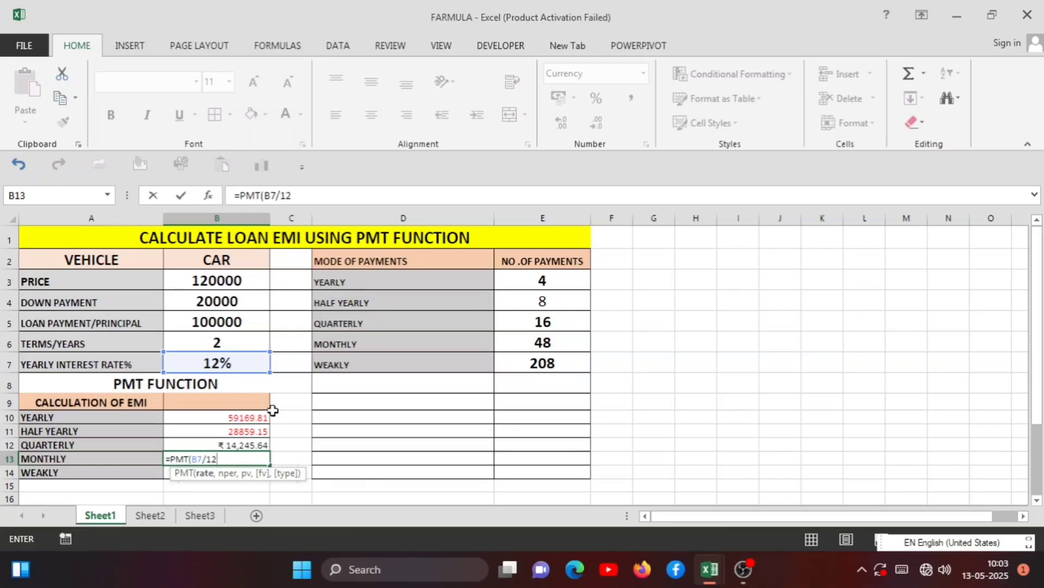
type(",24")
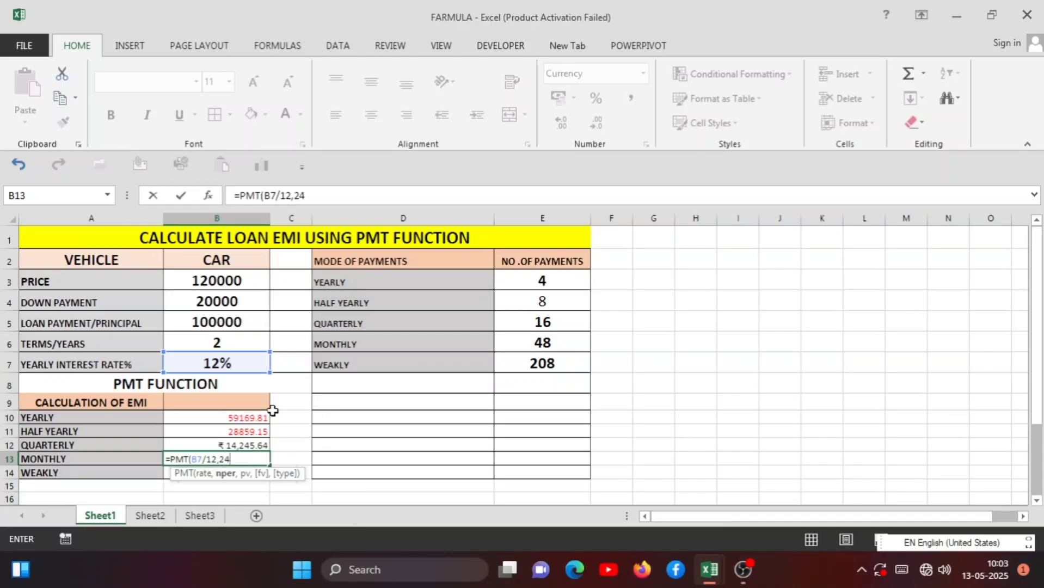
type(",")
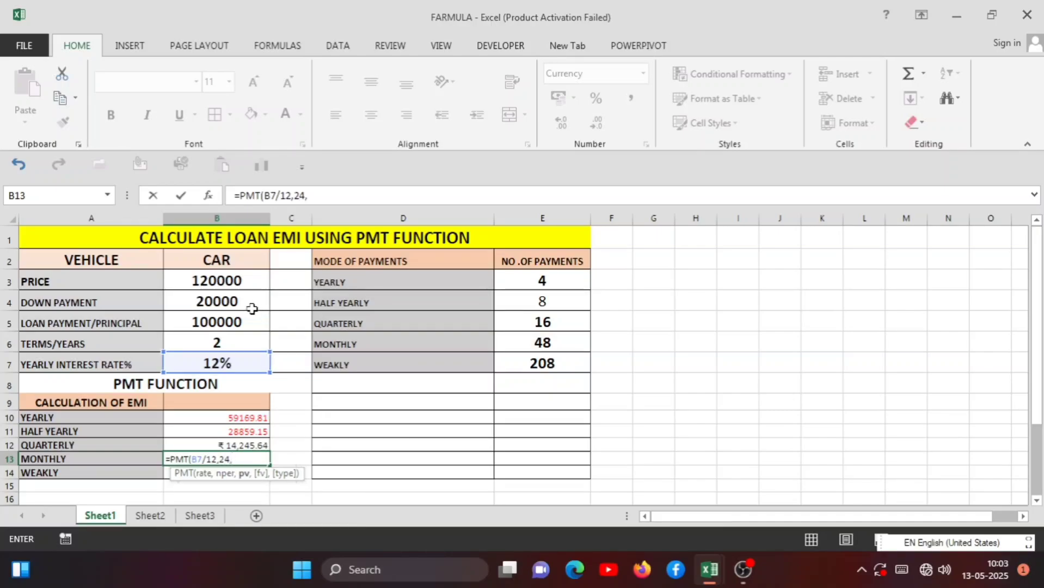
left_click(245, 317)
type(")")
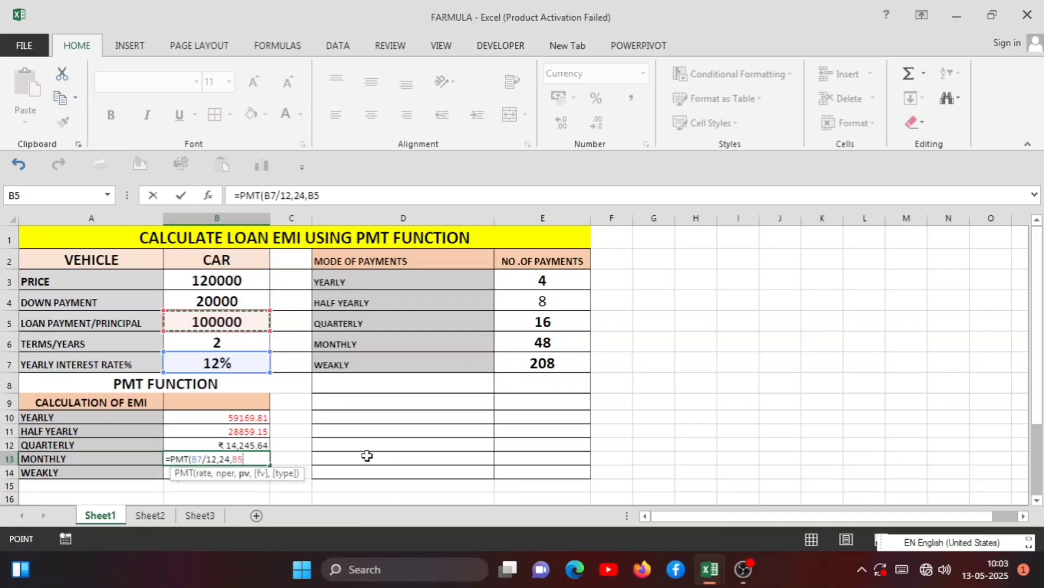
key("Return")
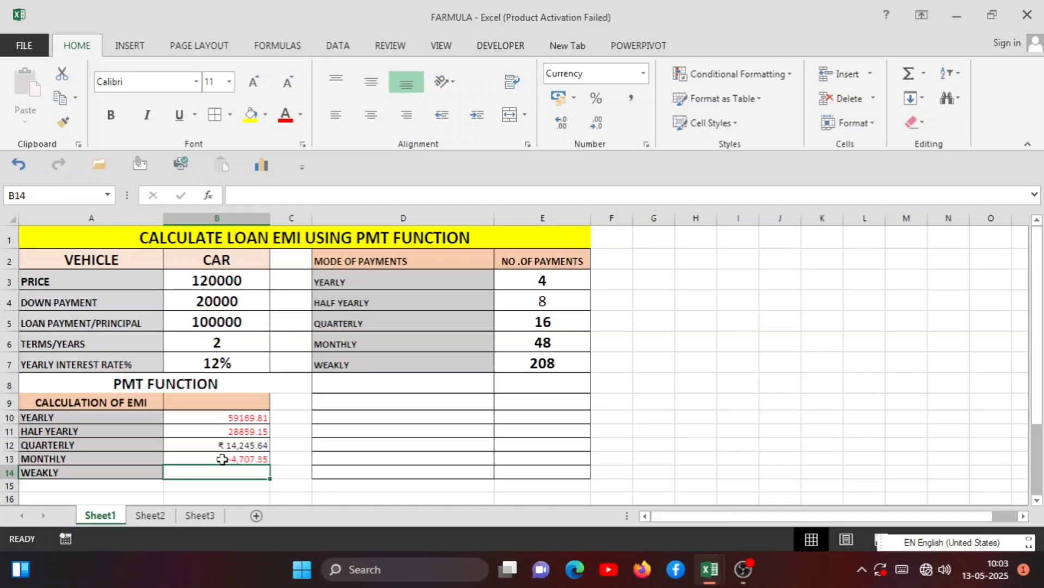
left_click(222, 460)
double_click(222, 460)
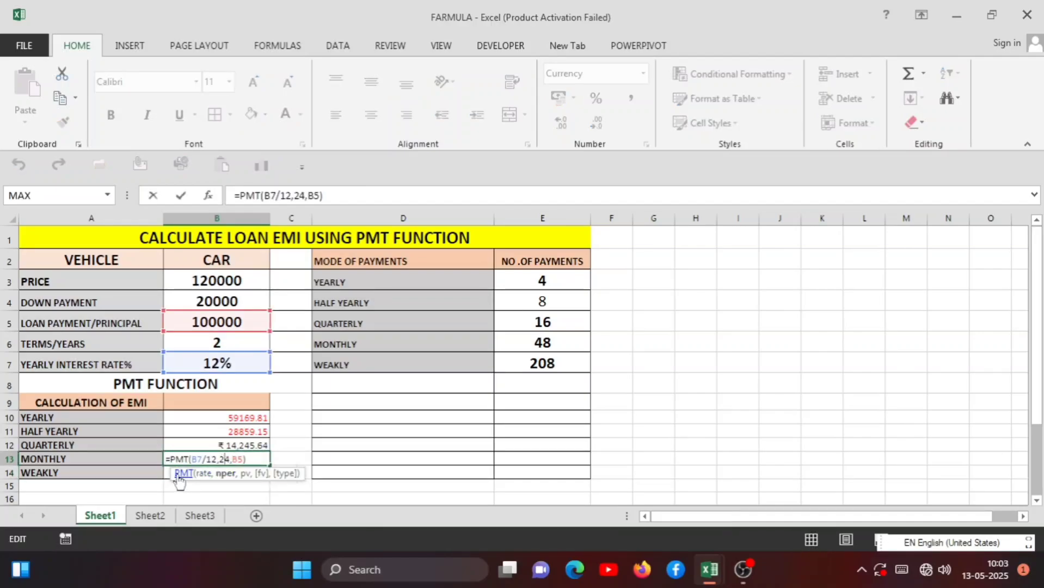
key("Escape")
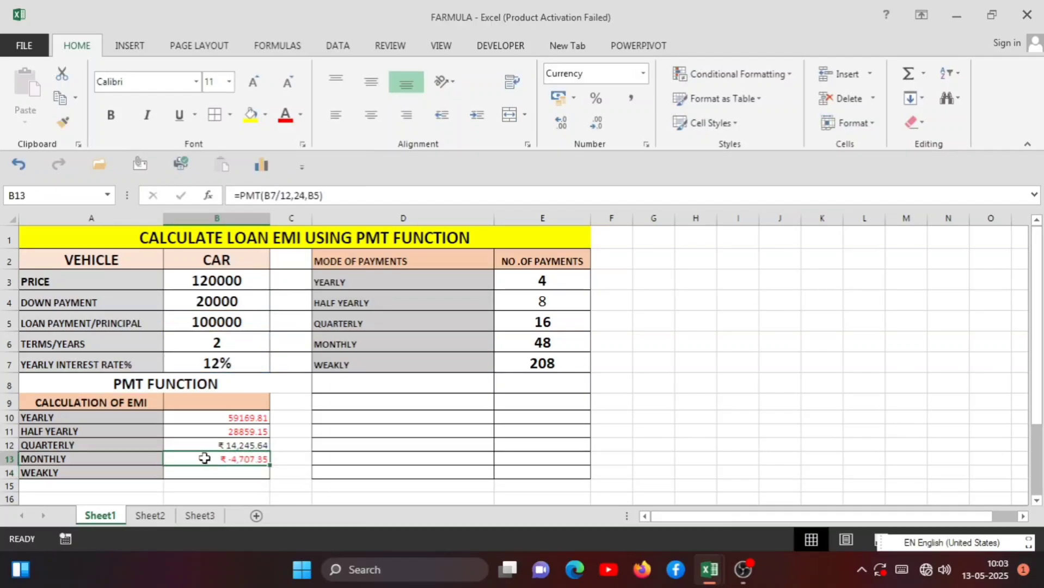
Step: Calculate the weekly EMI in B14 with the formula =PMT(B7/52,104,B5)
left_click(241, 478)
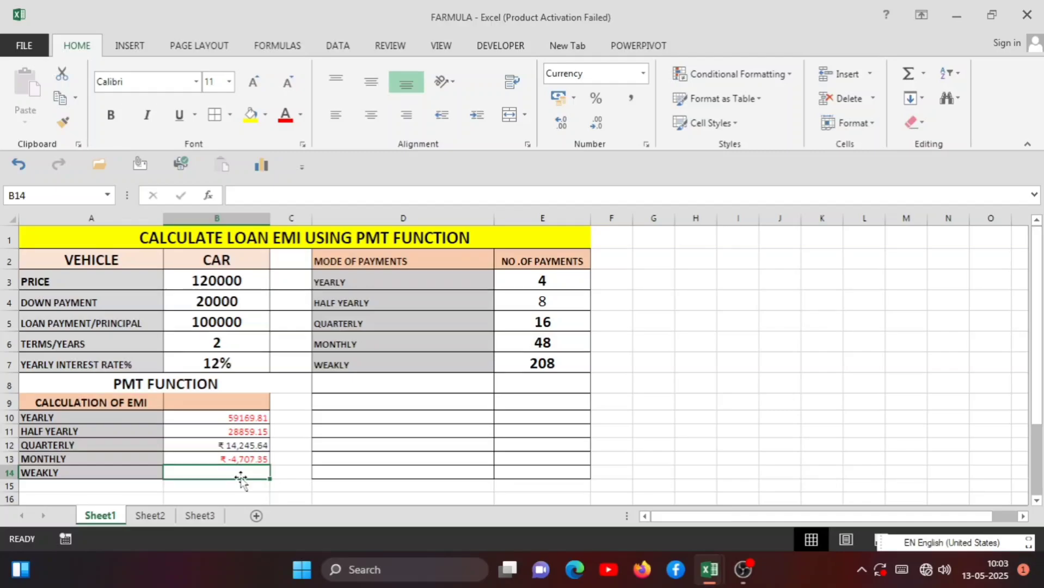
type("=PM")
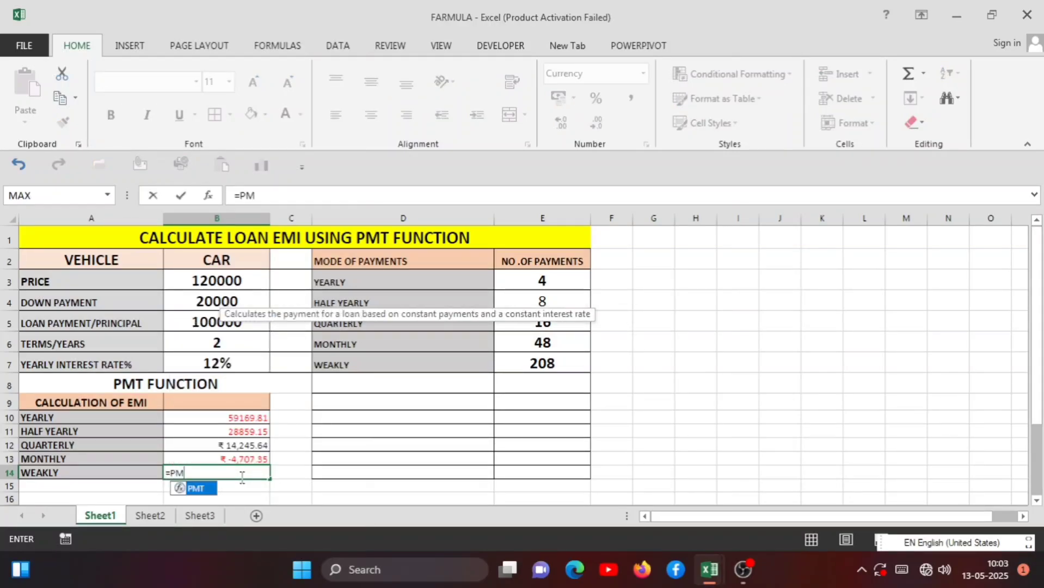
type("T(")
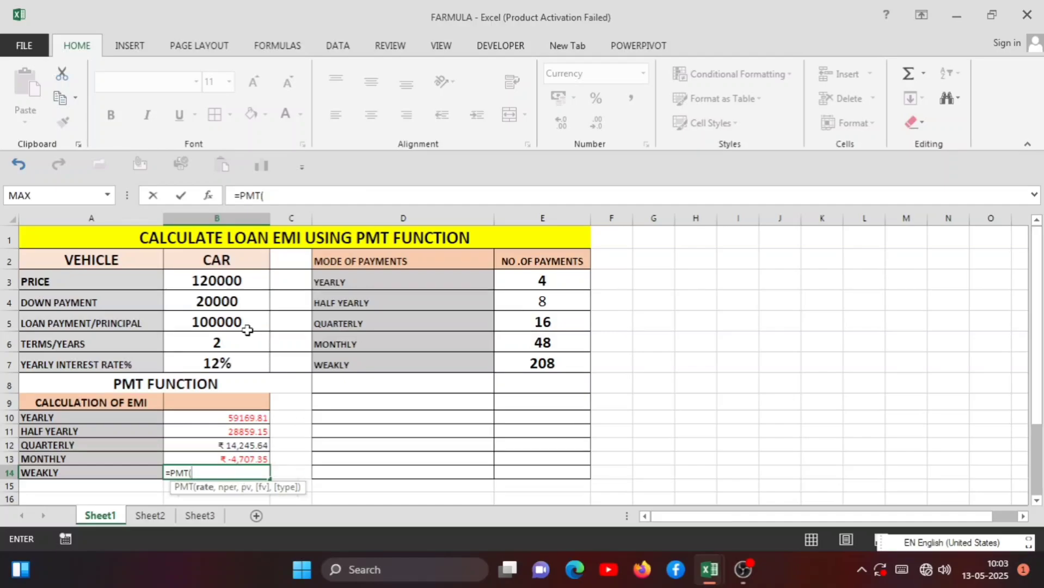
left_click(233, 365)
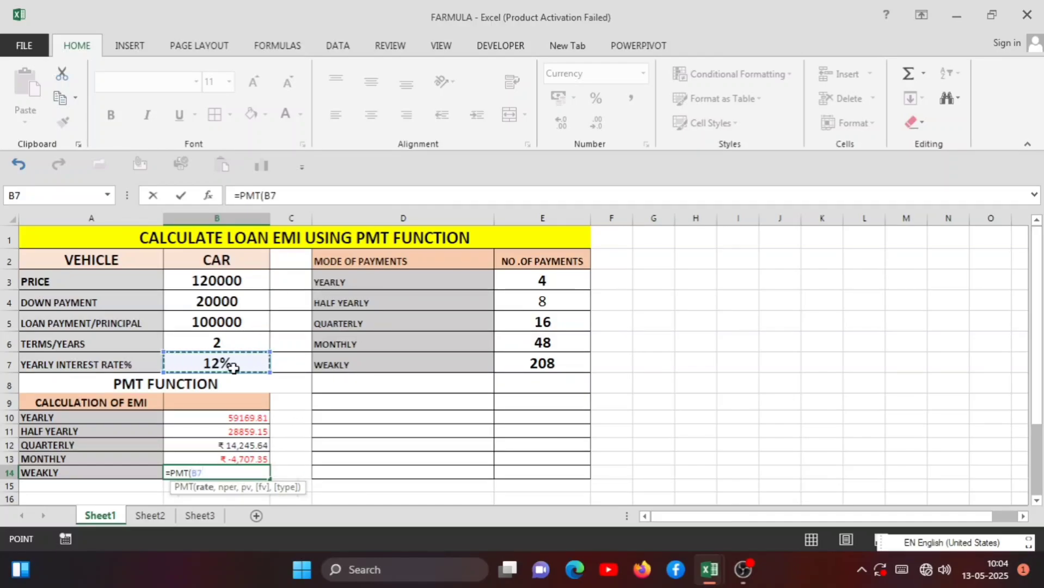
type("/52")
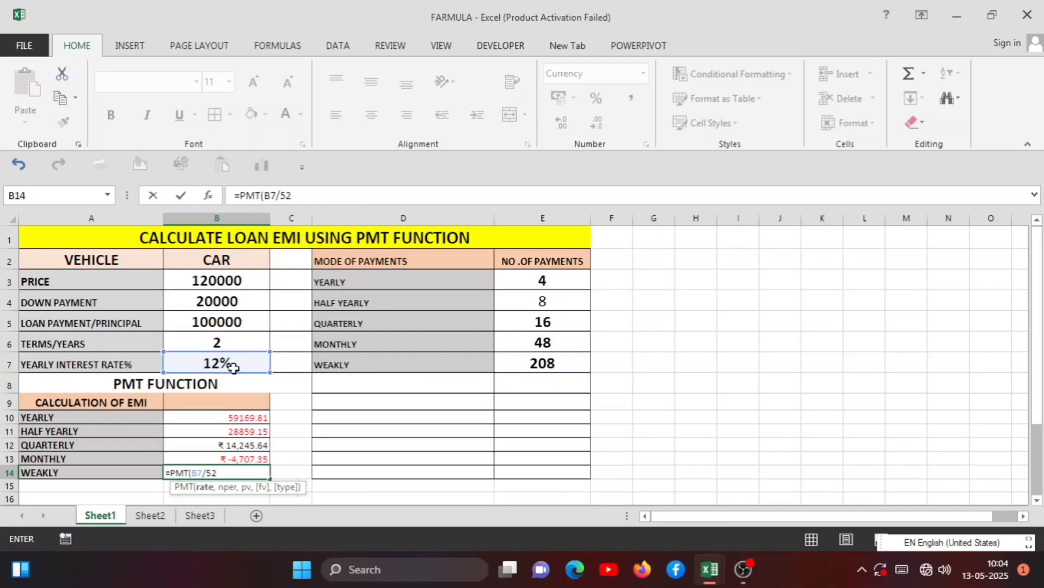
type(",104")
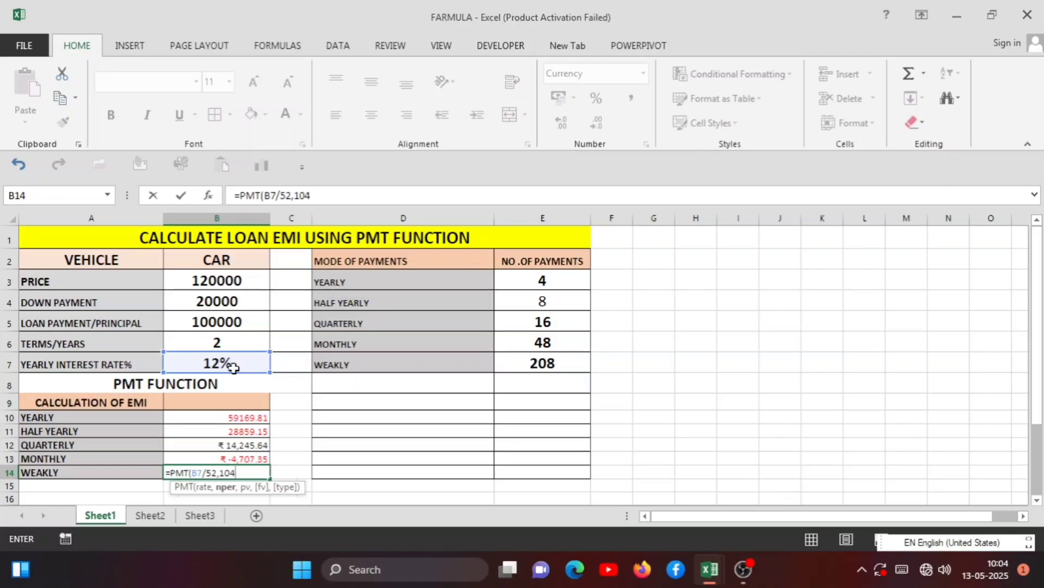
type(",")
left_click(224, 325)
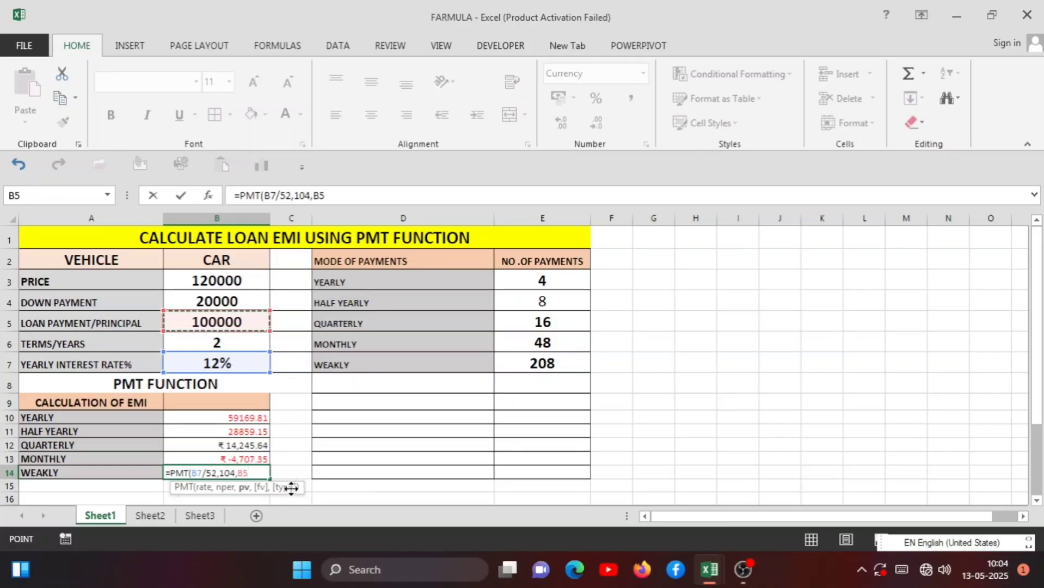
type(")")
key("Return")
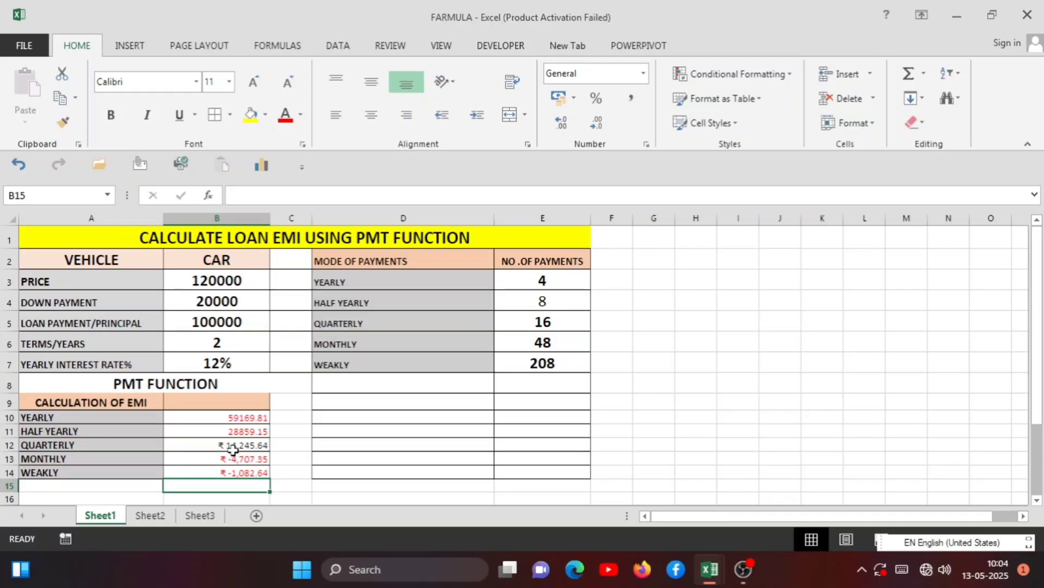
Step: Format the quarterly, monthly and weekly EMIs in B12:B14 as Number with two decimals, showing negatives in red without a minus sign
left_click_drag(233, 450, 237, 471)
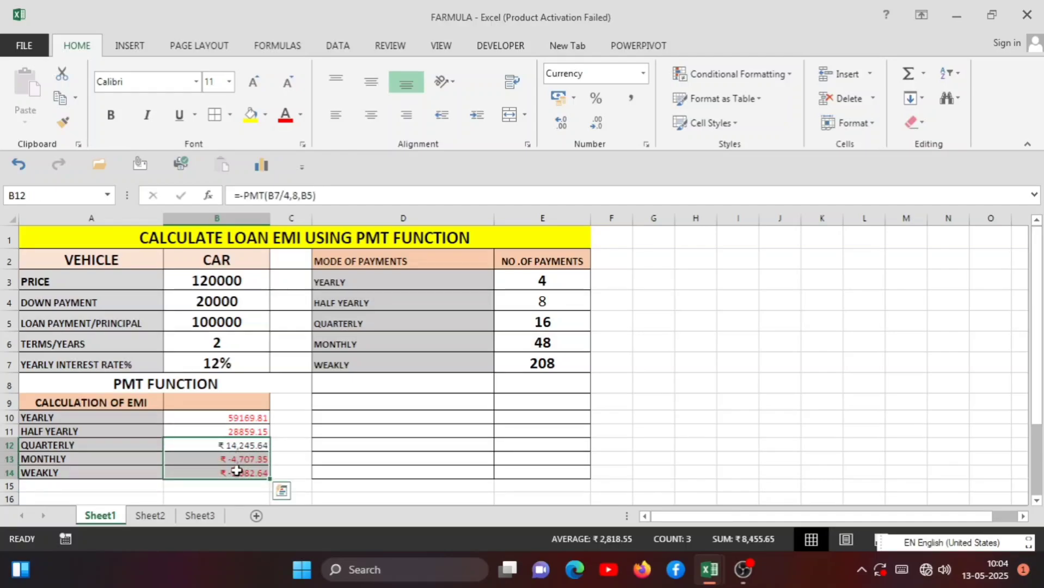
left_click(644, 73)
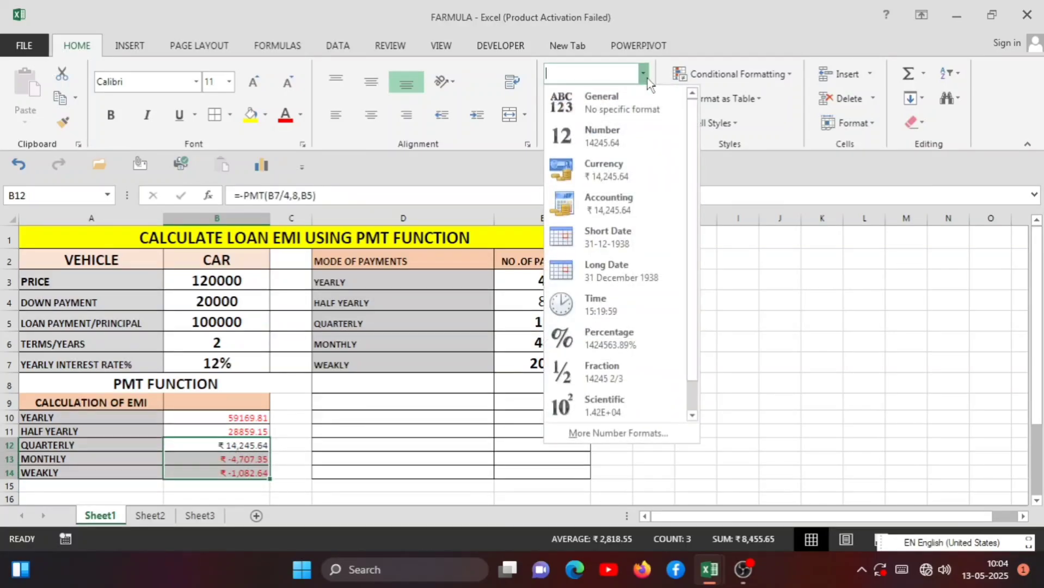
left_click(625, 109)
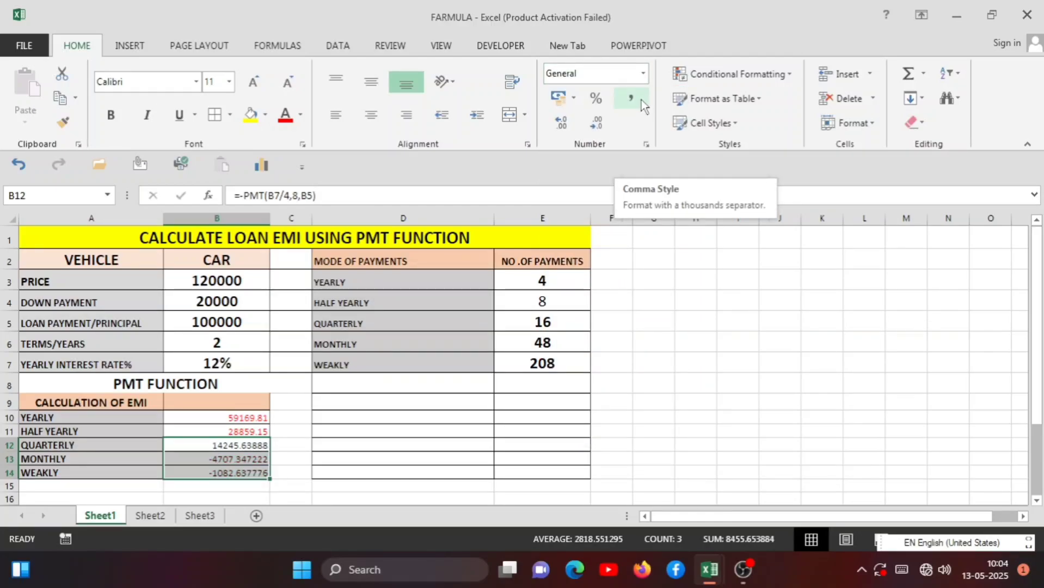
left_click(644, 73)
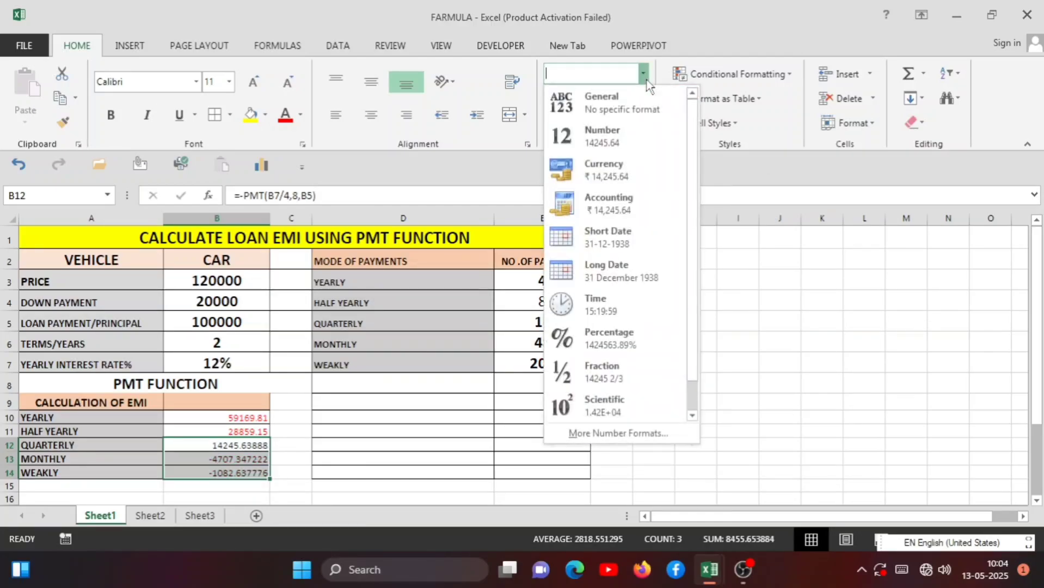
left_click(596, 437)
left_click(555, 173)
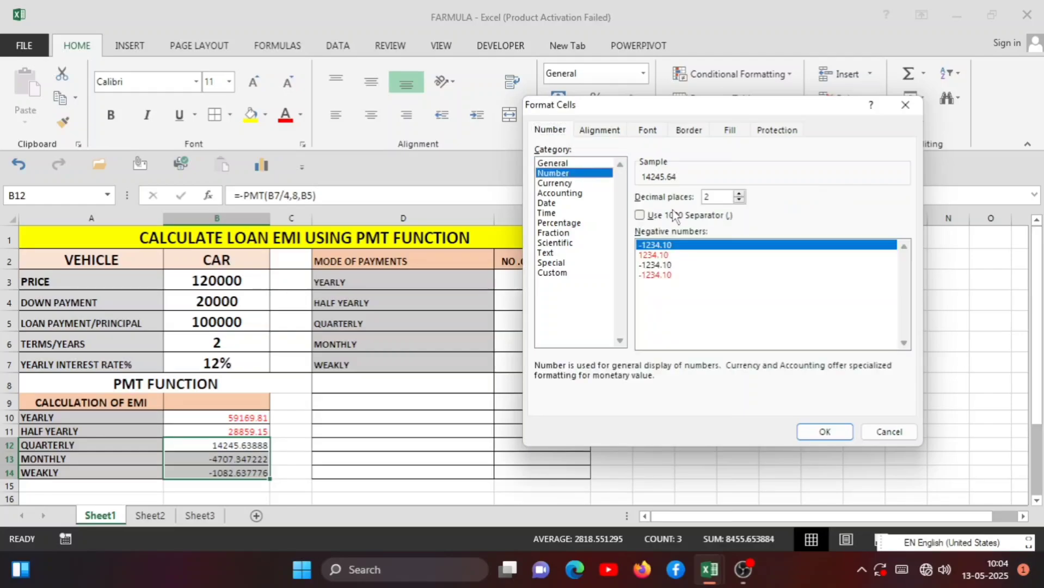
left_click(654, 255)
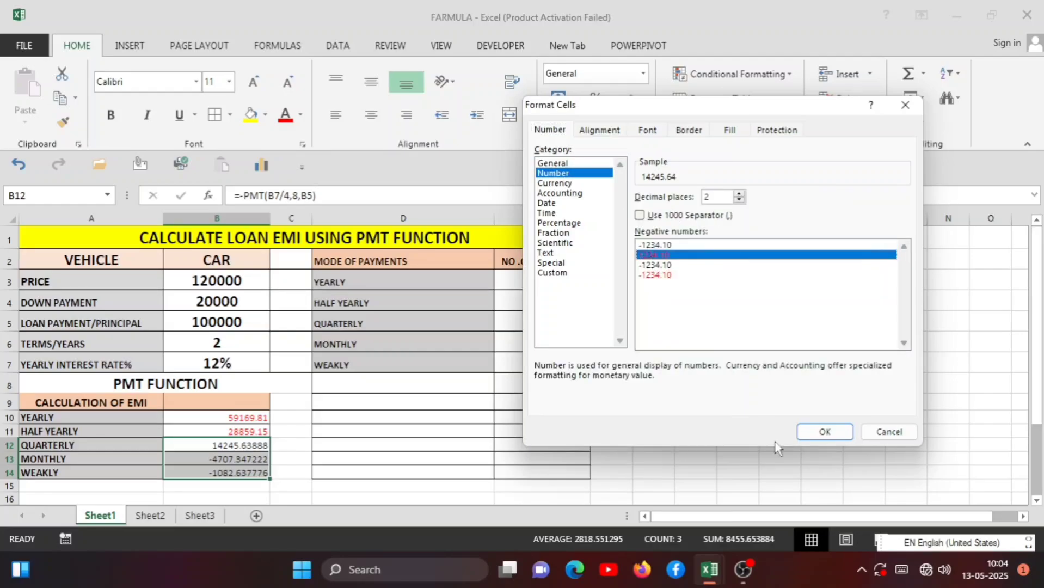
left_click(823, 431)
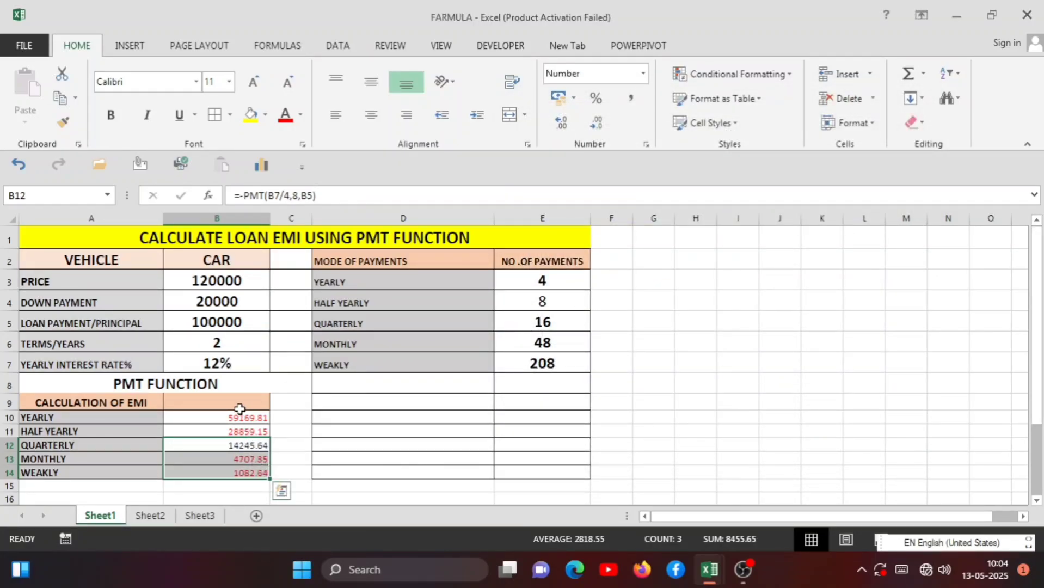
left_click(212, 446)
left_click_drag(216, 415, 216, 472)
left_click_drag(49, 260, 218, 484)
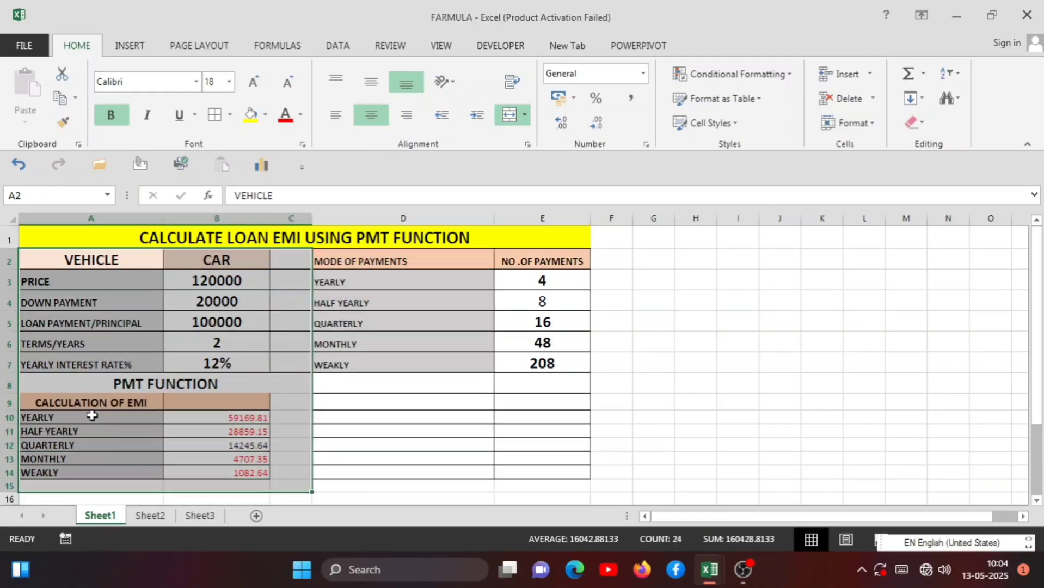
left_click(90, 417)
left_click(88, 431)
left_click(84, 445)
left_click(83, 459)
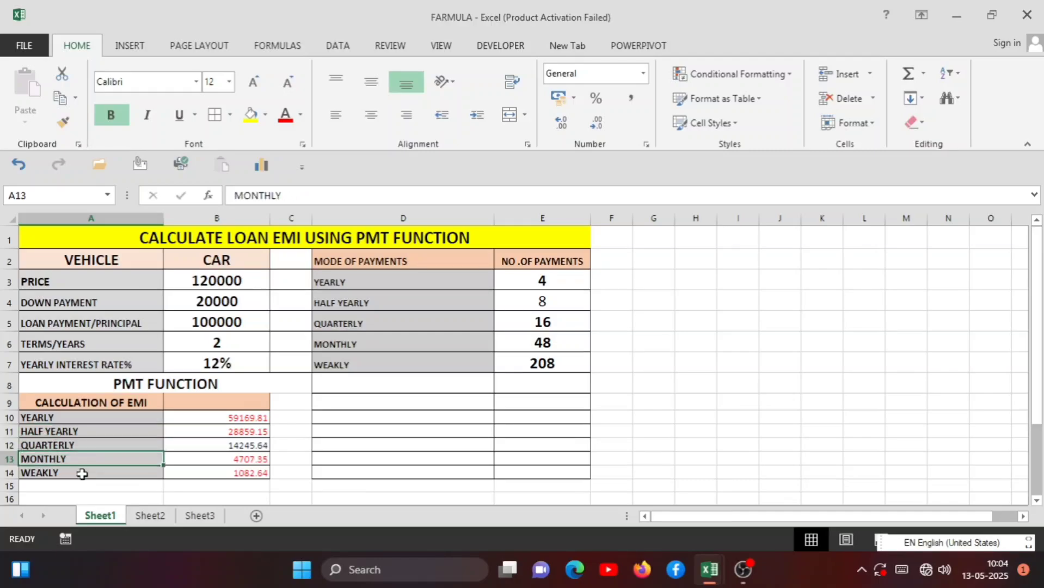